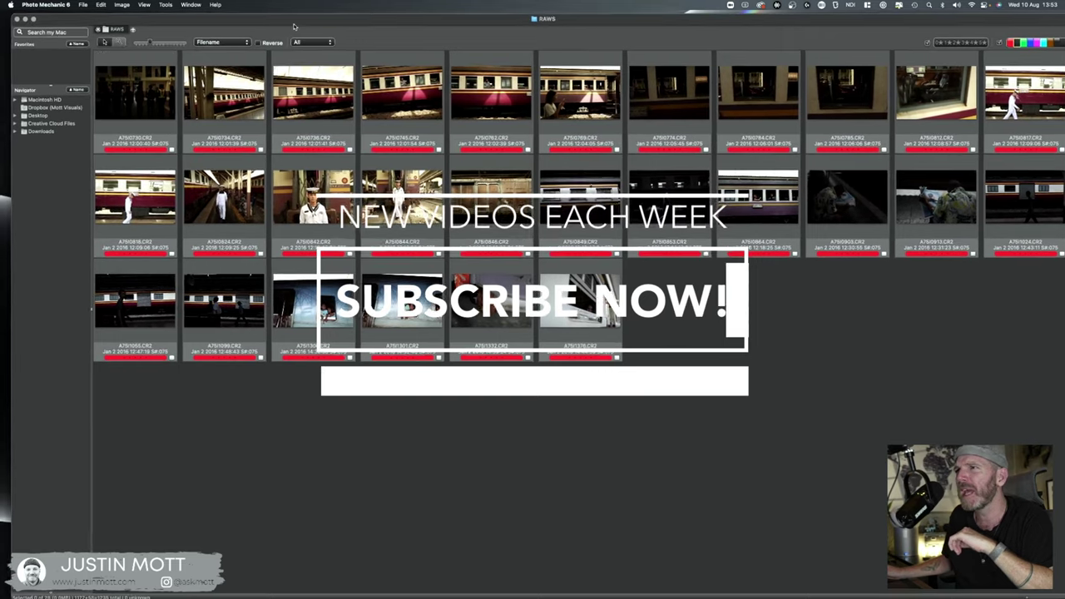
# Step: Clear the colour-class filter so all 1179 RAWS images show, and scroll the contact sheet
pyautogui.click(146, 102)
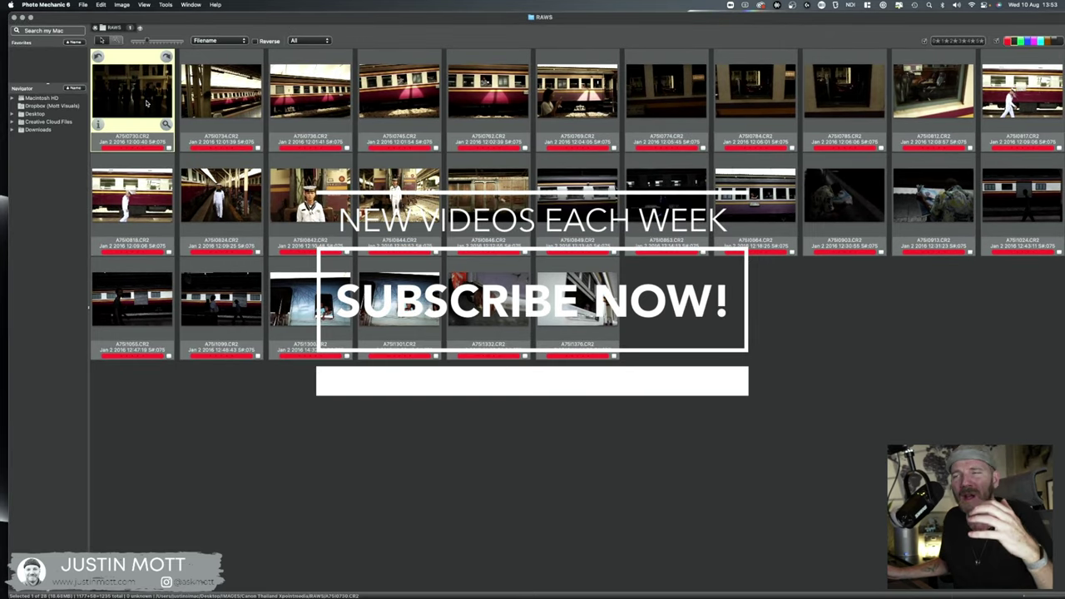
pyautogui.click(223, 113)
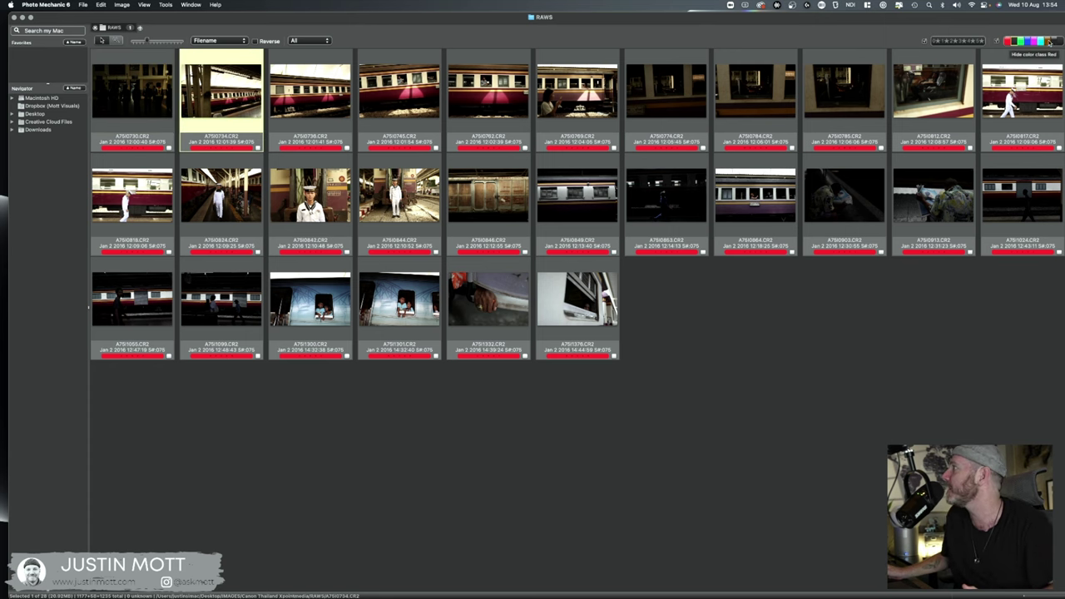
pyautogui.click(1015, 41)
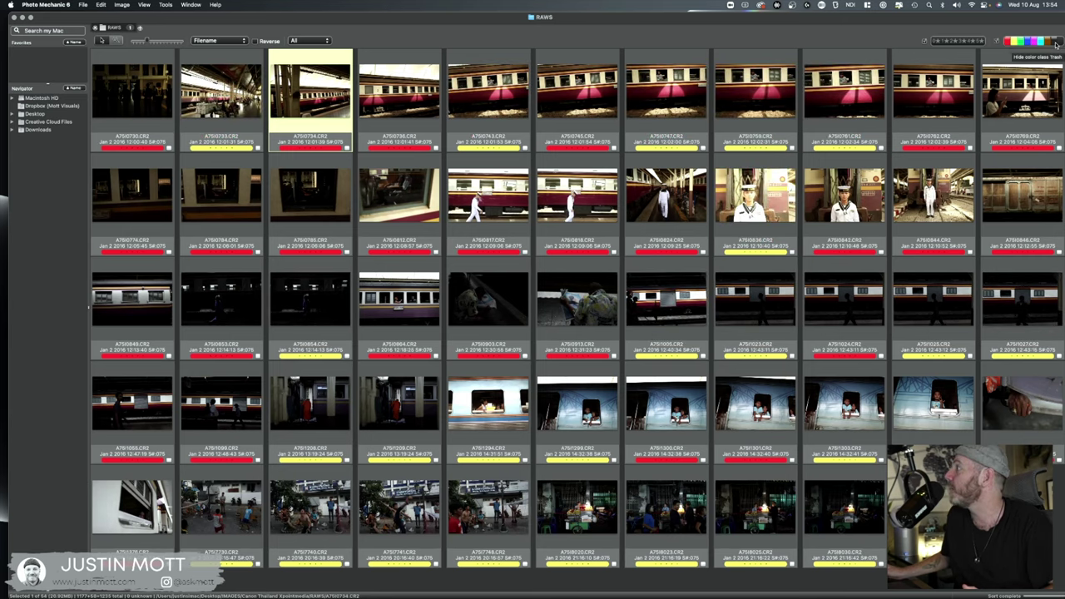
pyautogui.click(1056, 41)
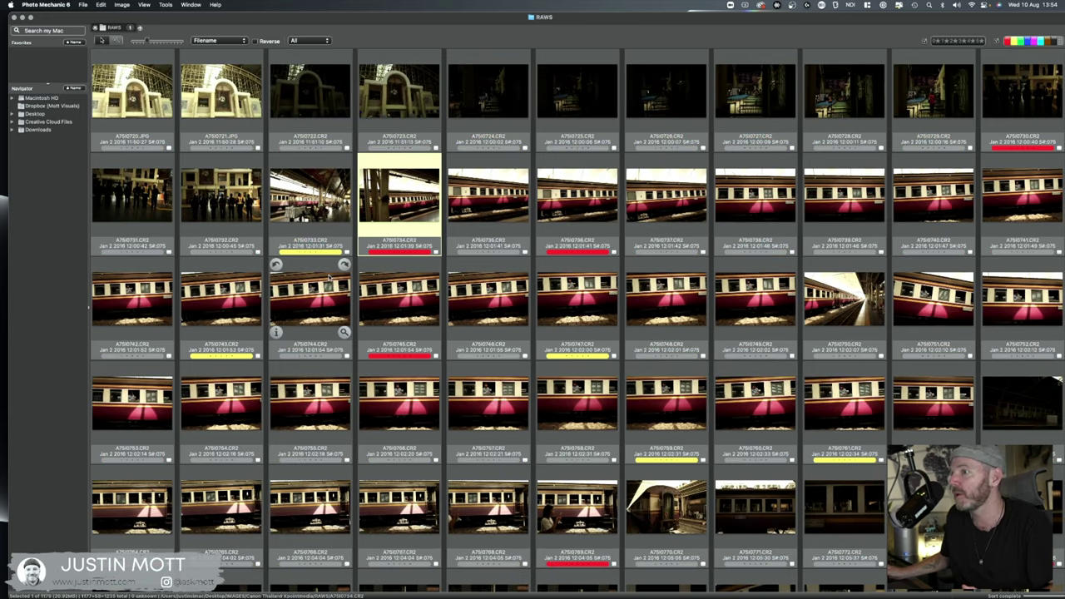
pyautogui.scroll(-15, 325, 278)
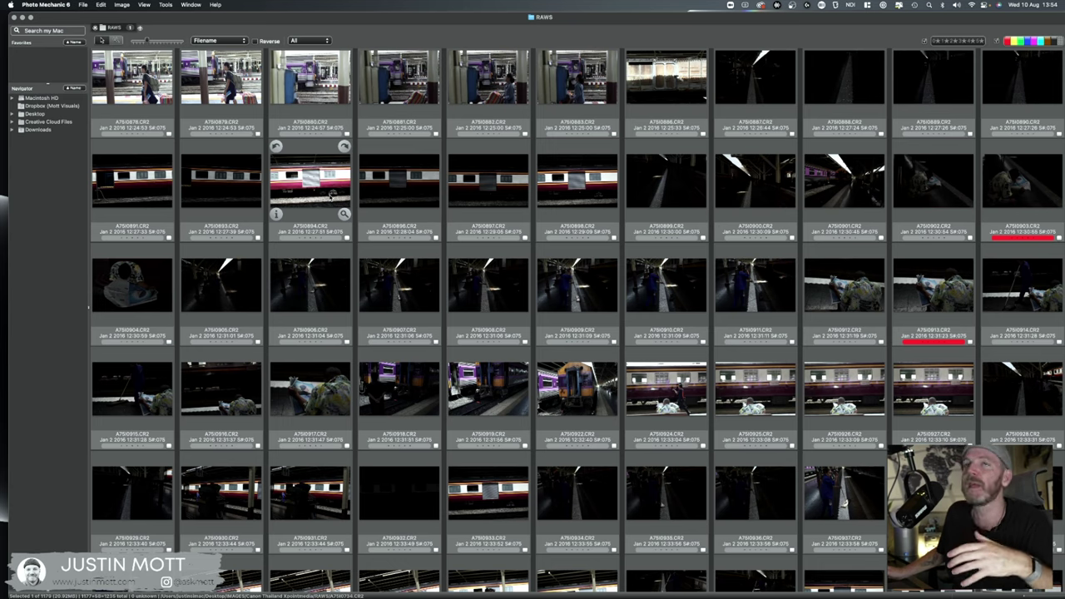
pyautogui.scroll(15, 331, 195)
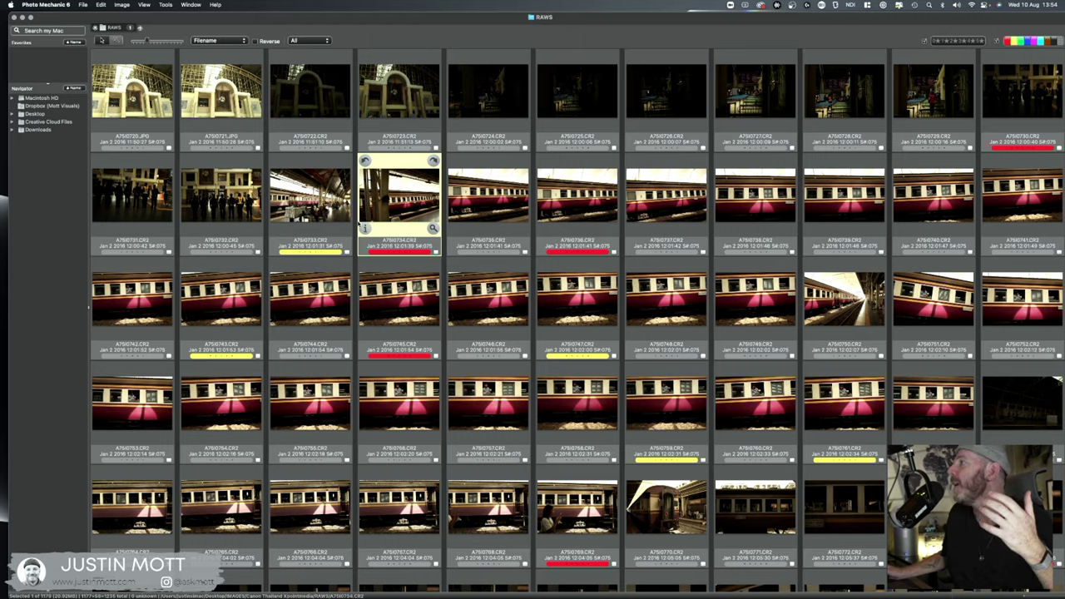
pyautogui.scroll(-3, 356, 225)
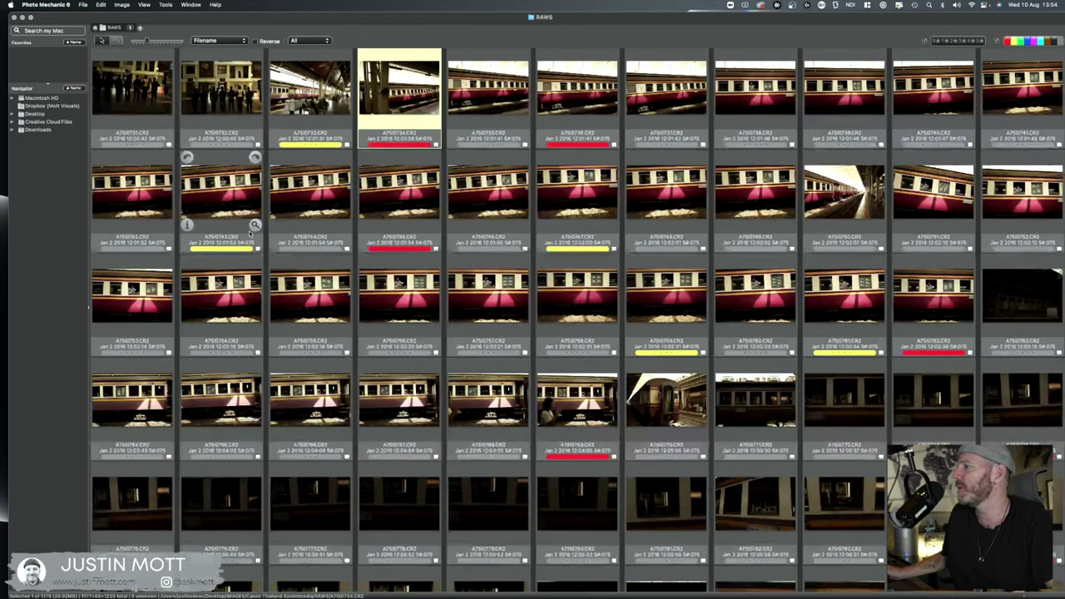
pyautogui.scroll(-3, 221, 191)
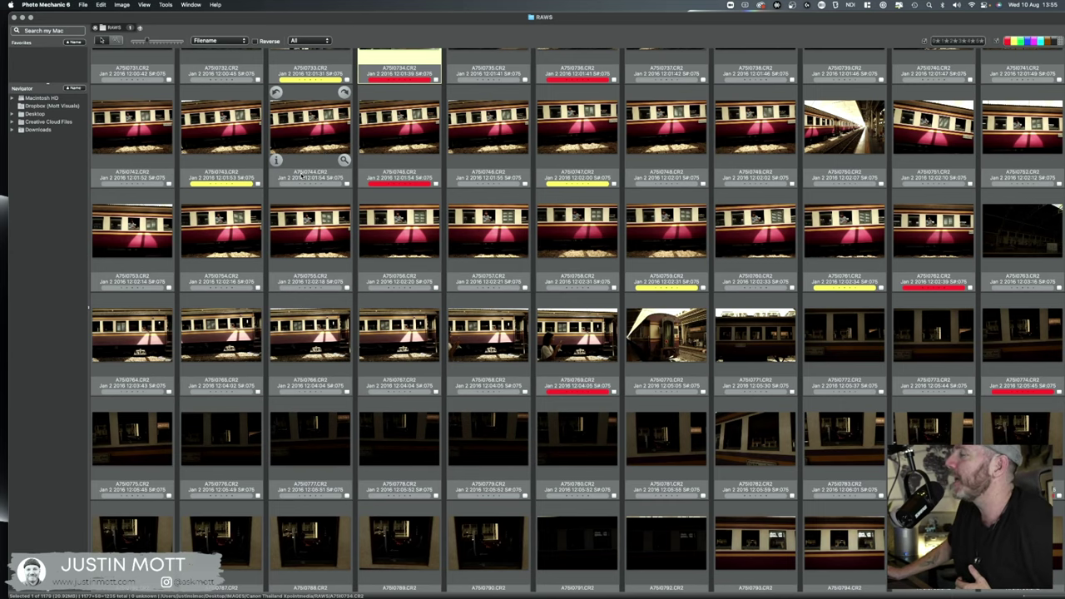
pyautogui.scroll(3, 303, 158)
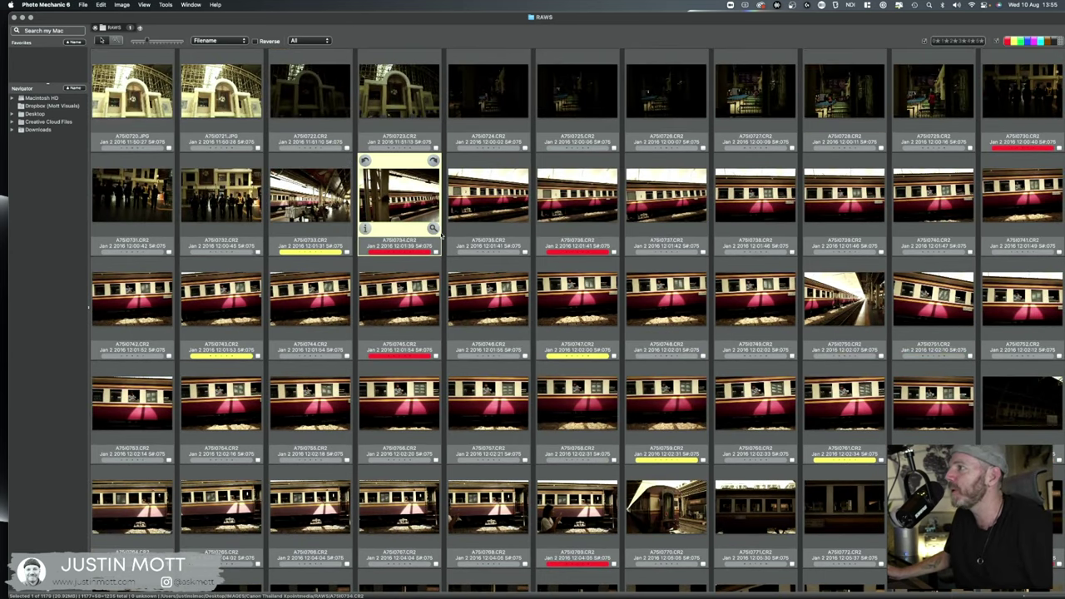
pyautogui.click(432, 228)
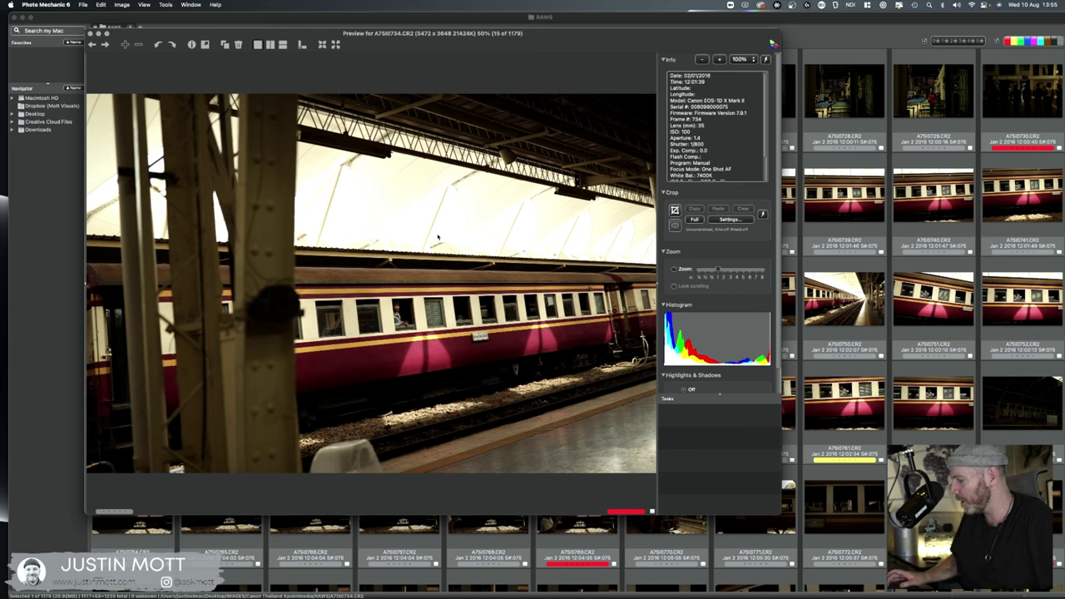
pyautogui.press('Right')
pyautogui.press('Right')
pyautogui.press('Right')
pyautogui.press('Right')
pyautogui.press('Right')
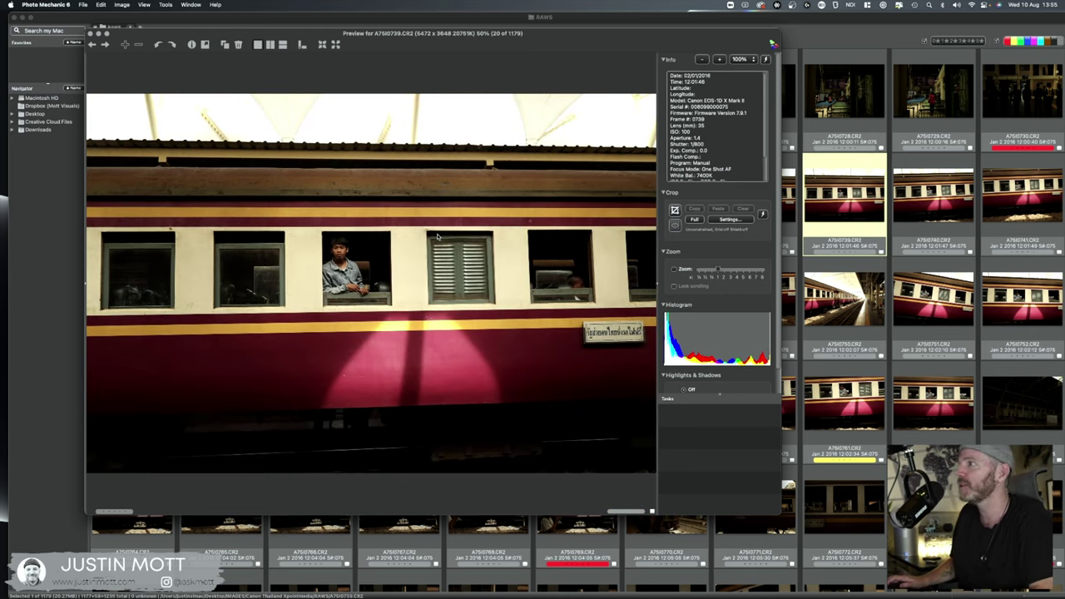
pyautogui.press('Right')
pyautogui.press('Right')
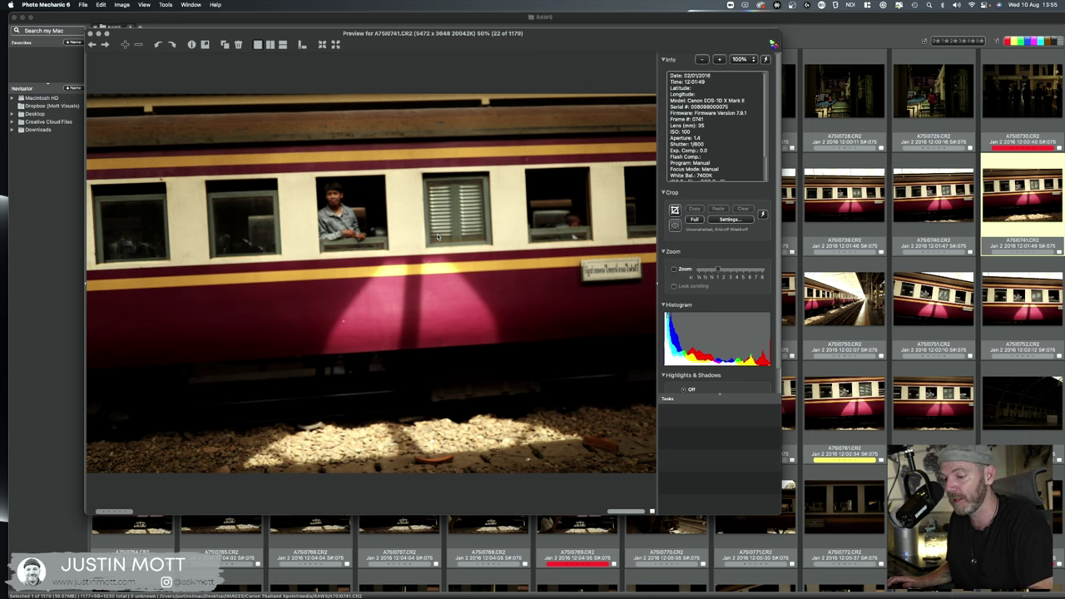
pyautogui.press('Right')
pyautogui.press('Right')
pyautogui.press('Right')
pyautogui.press('Right')
pyautogui.press('Right')
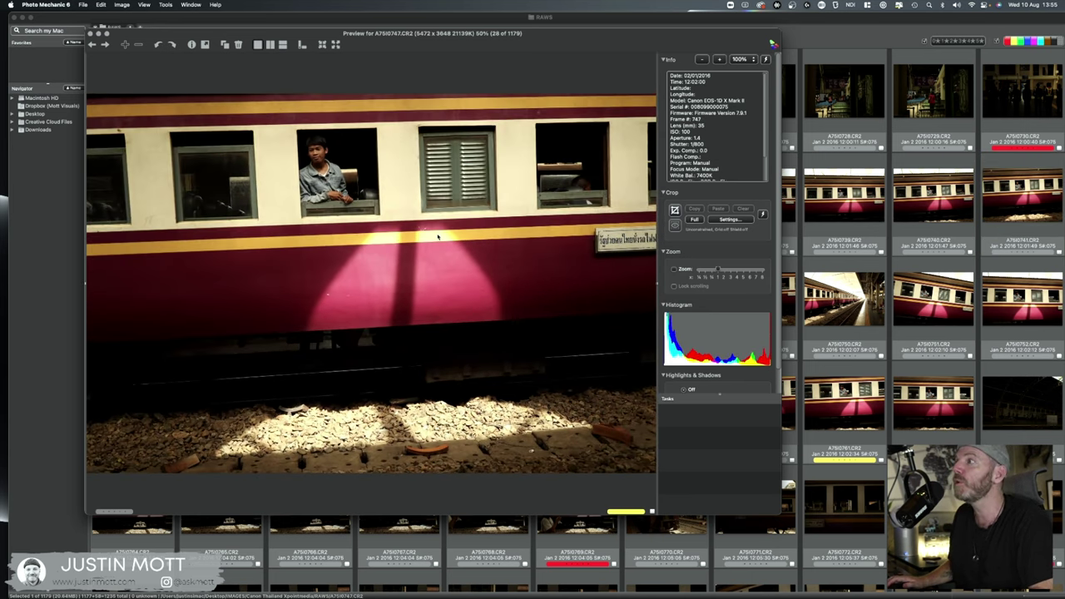
pyautogui.press('Right')
pyautogui.press('Right')
pyautogui.press('Right')
pyautogui.press('Right')
pyautogui.press('Right')
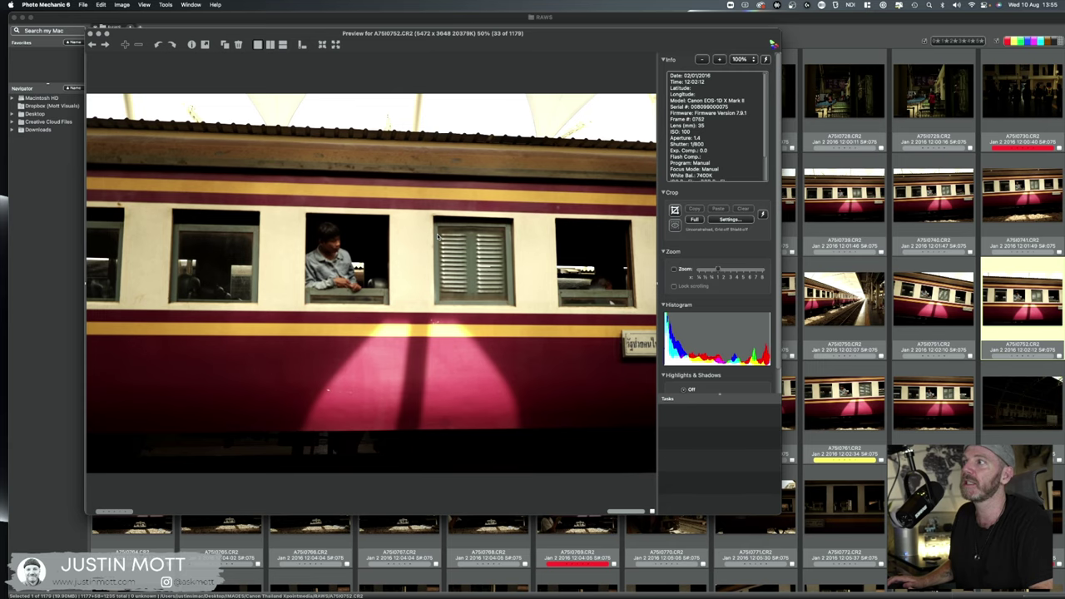
pyautogui.press('Right')
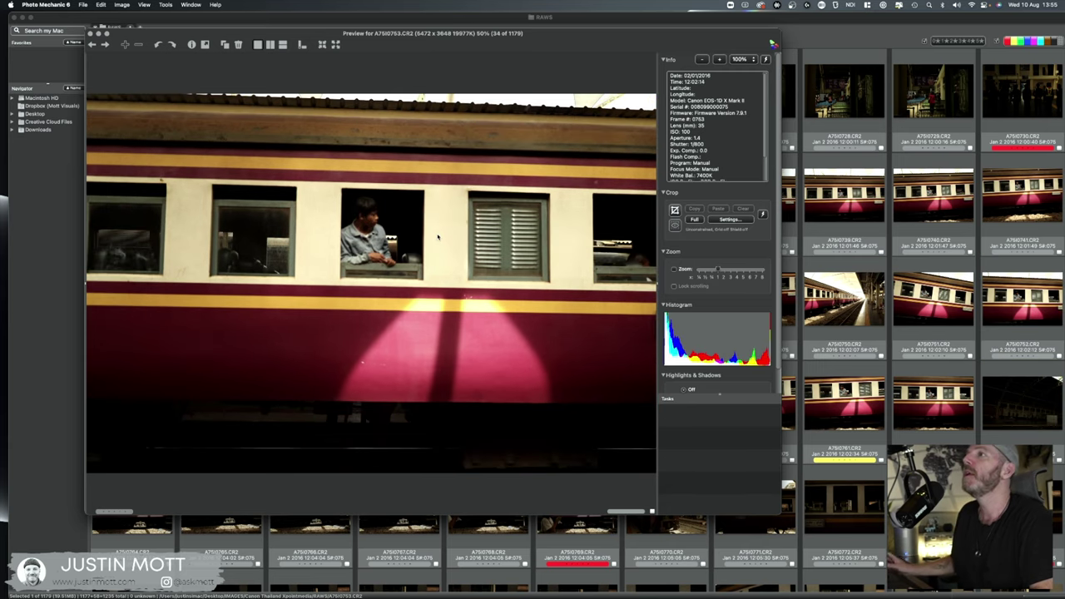
pyautogui.click(90, 34)
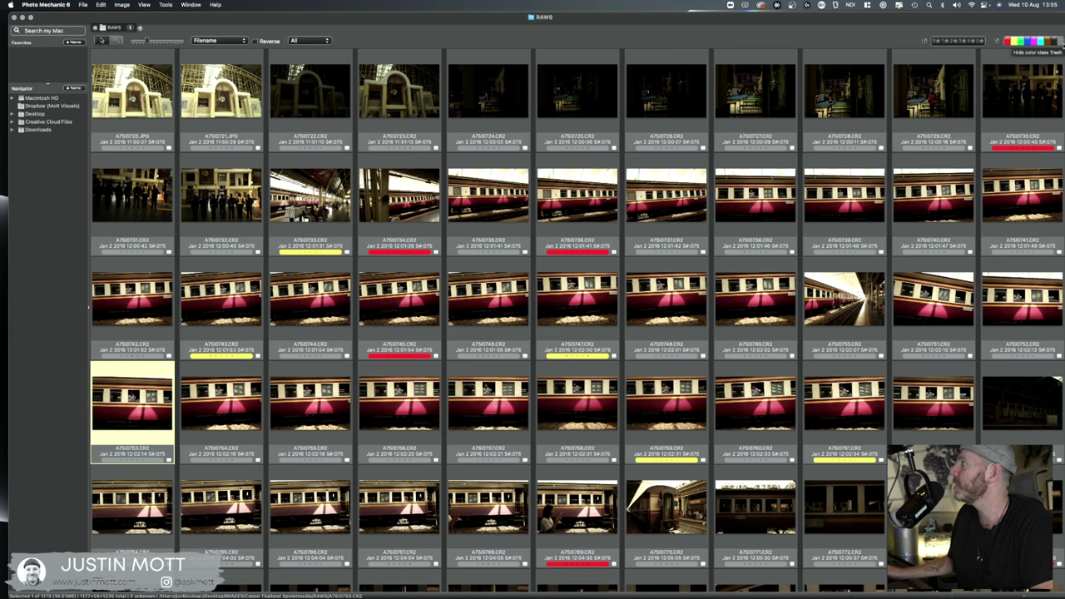
# Step: Filter to colour-labelled images, then hide the yellow labels to leave the 28 red selects
pyautogui.click(1059, 42)
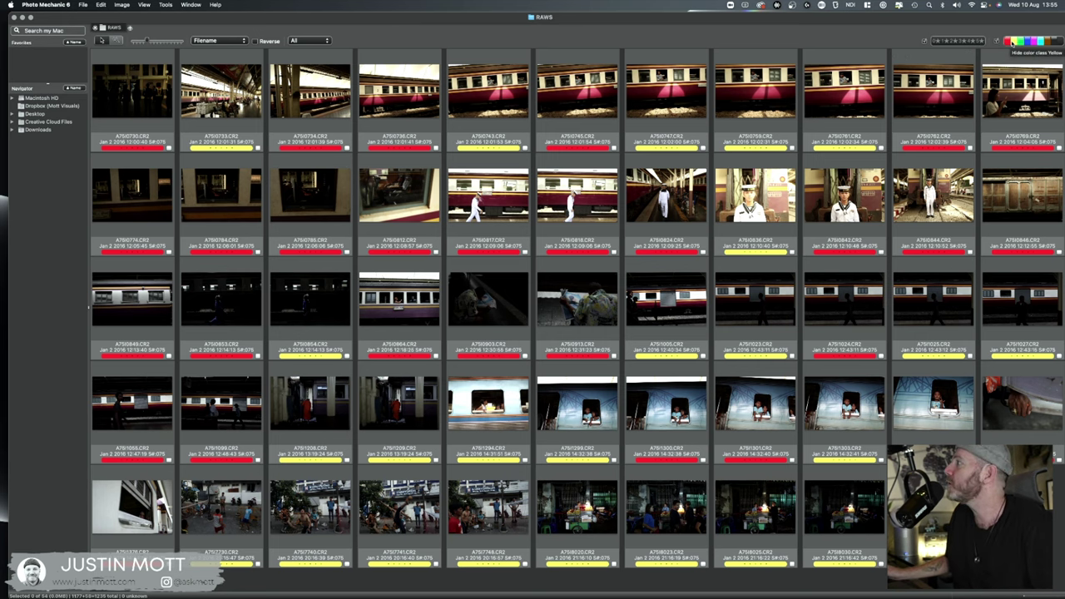
pyautogui.click(1013, 42)
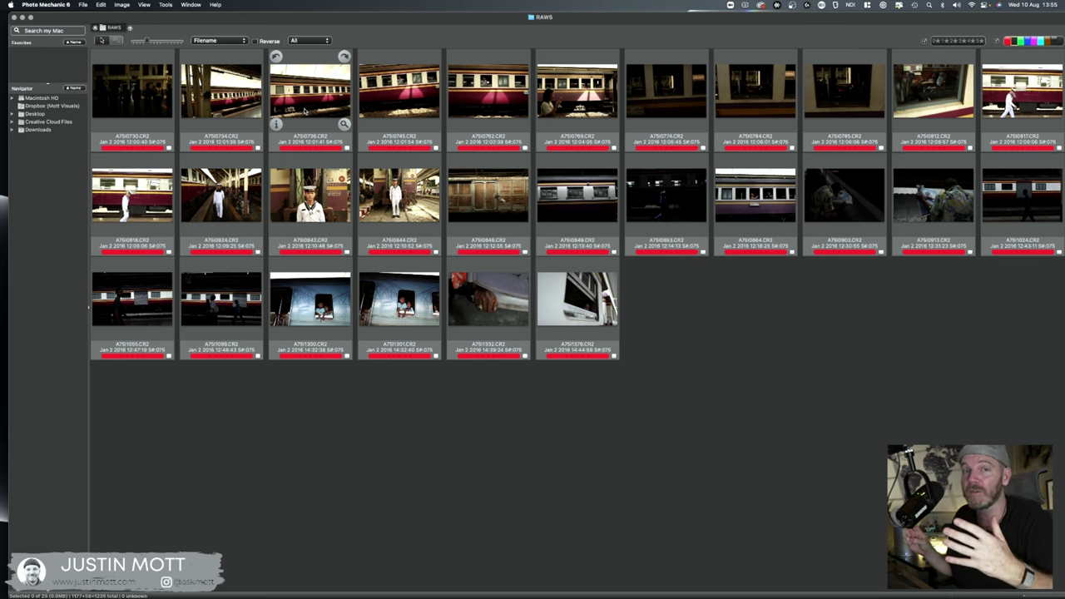
# Step: Preview the sailor walking shot A75I0824.CR2 at large size, photo 13 of 28
pyautogui.press('super+r')
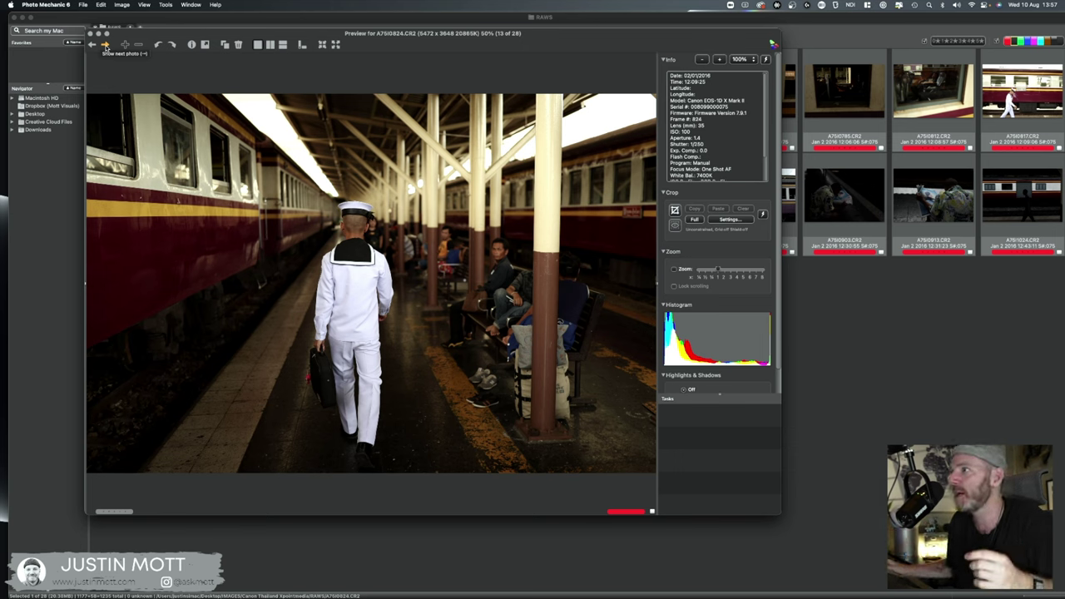
# Step: Step back and forth through the sailor portrait, tracks and rusty train car previews, then close
pyautogui.click(103, 45)
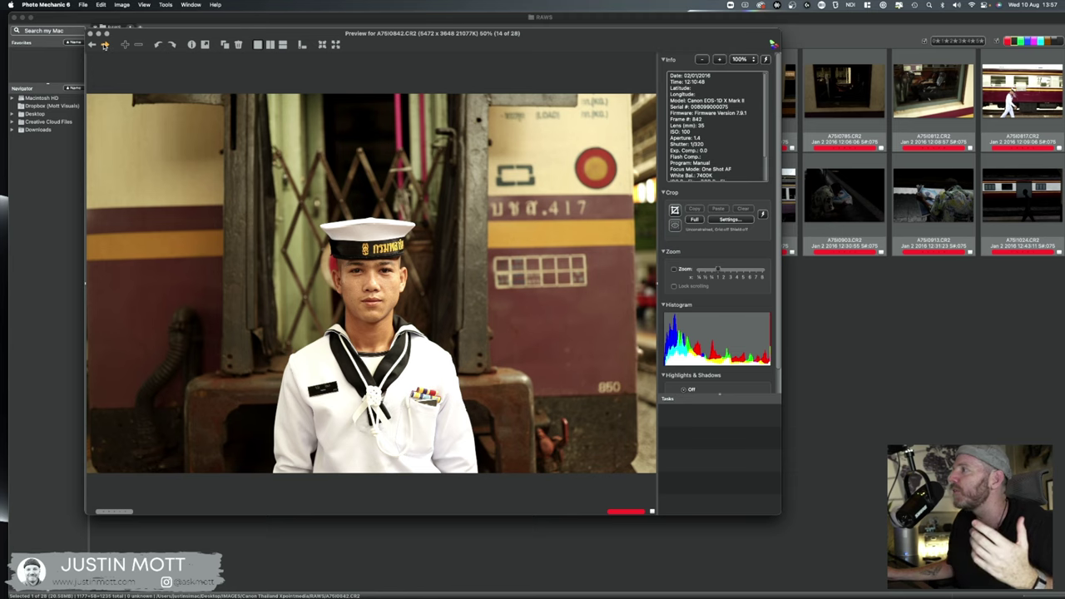
pyautogui.click(104, 45)
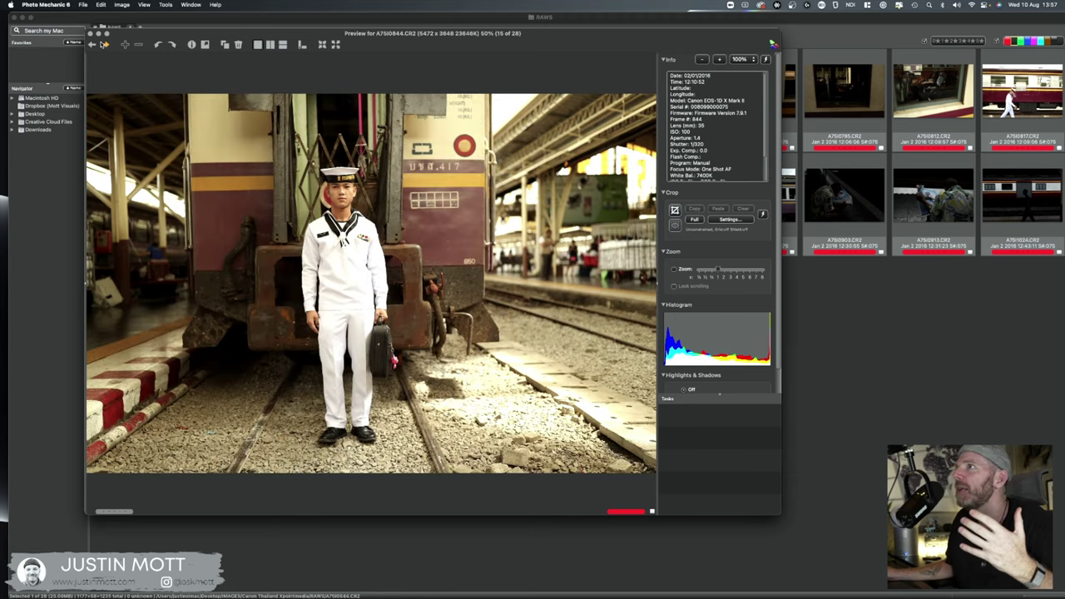
pyautogui.click(92, 45)
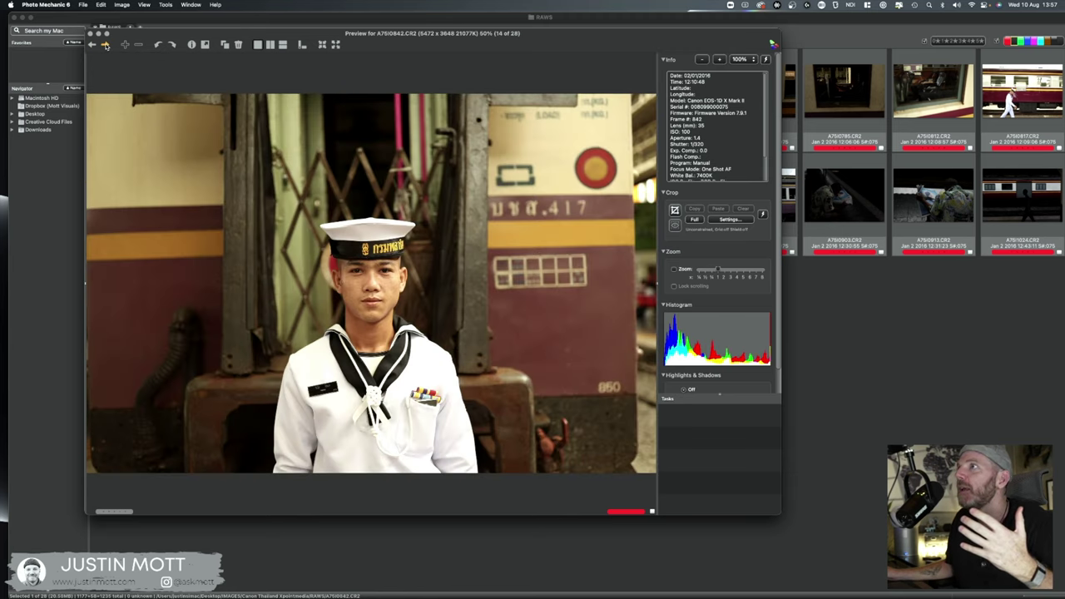
pyautogui.click(106, 45)
pyautogui.click(106, 45)
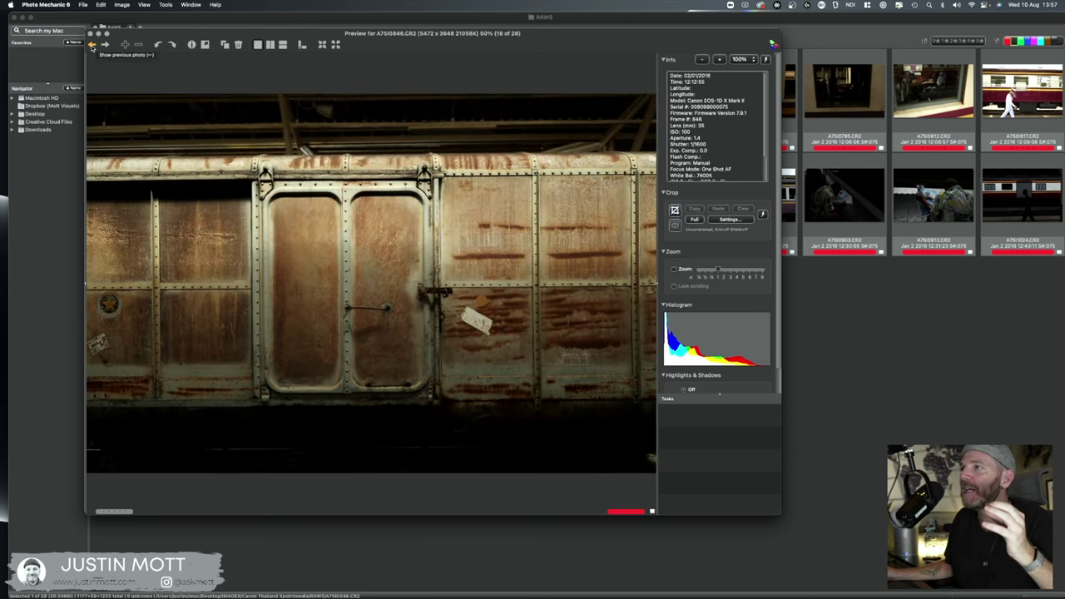
pyautogui.click(92, 45)
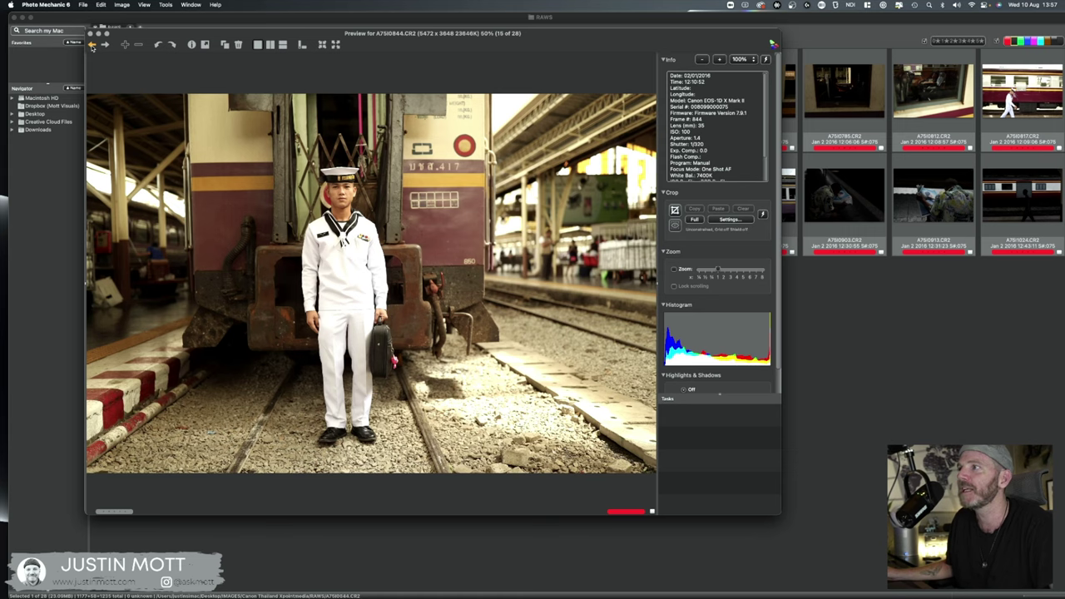
pyautogui.click(92, 45)
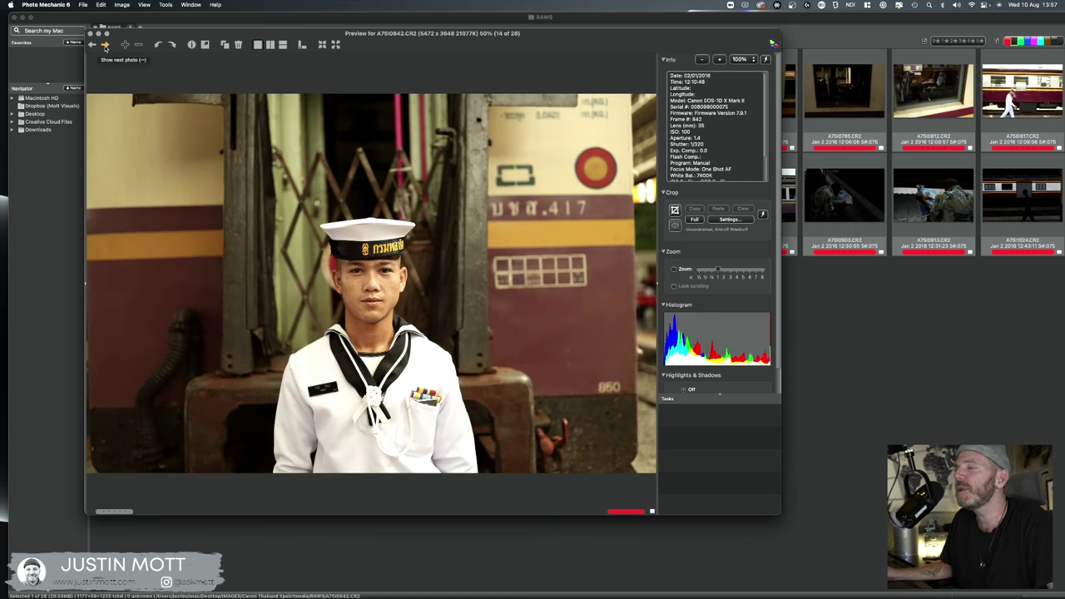
pyautogui.click(105, 45)
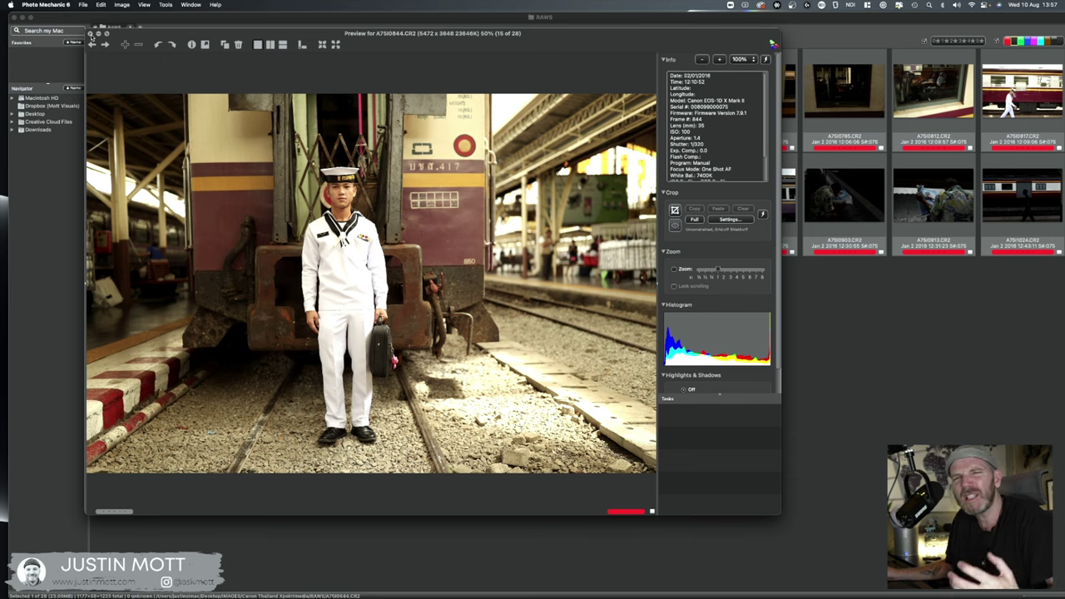
pyautogui.click(92, 34)
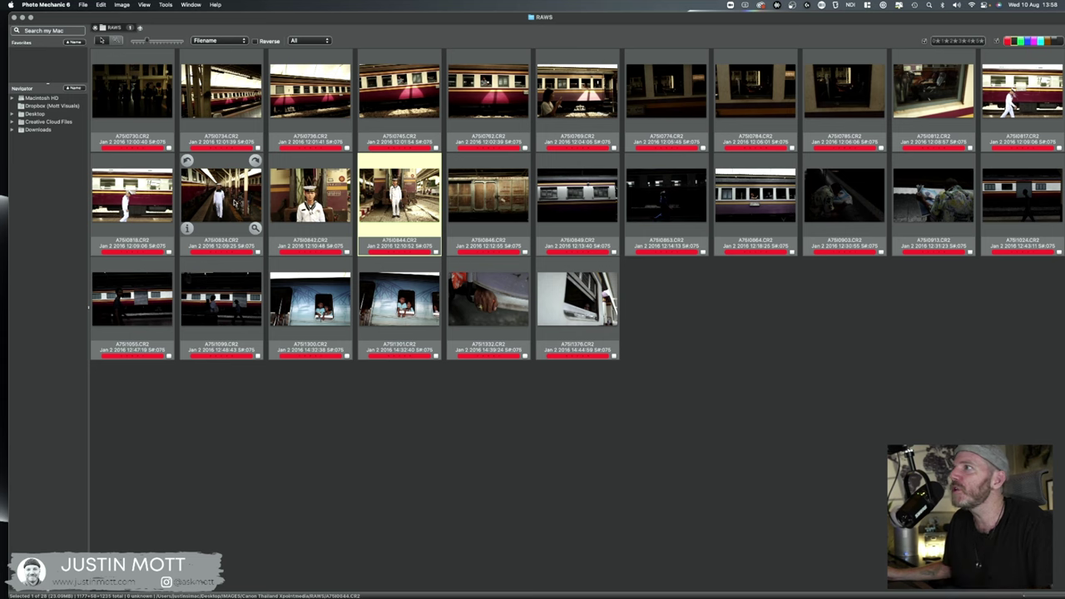
# Step: Preview A75I0816 and advance through the platform, sailor portrait and full-length sailor shots, then close
pyautogui.click(149, 207)
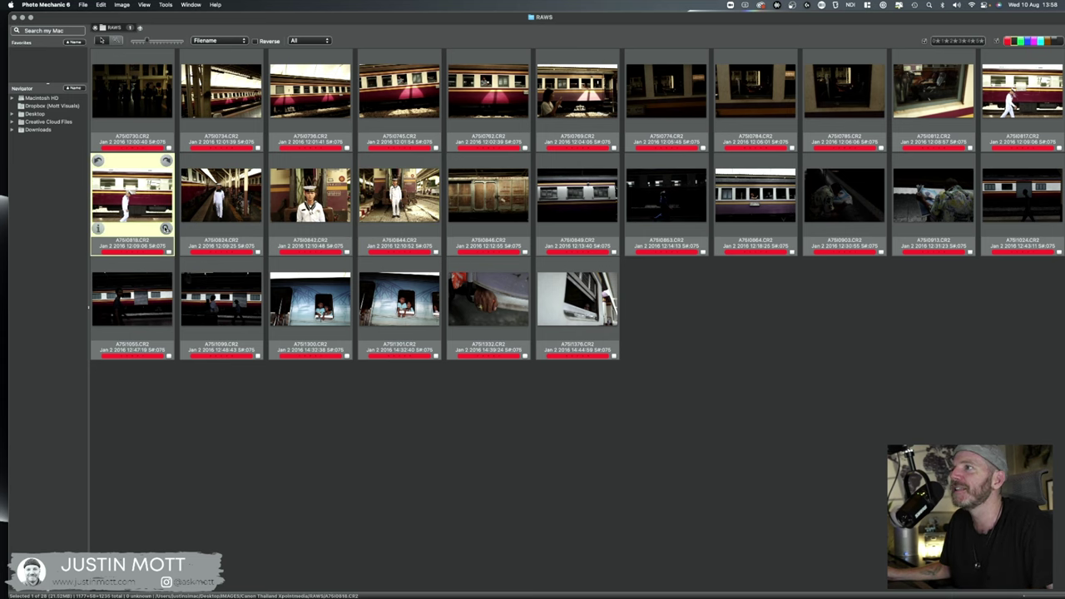
pyautogui.click(165, 227)
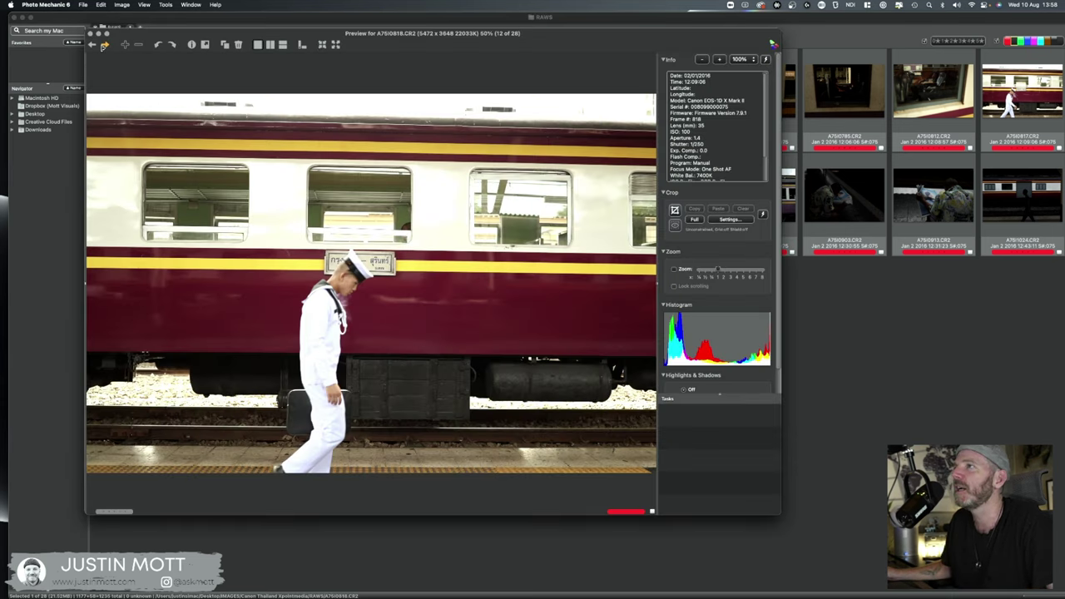
pyautogui.click(104, 46)
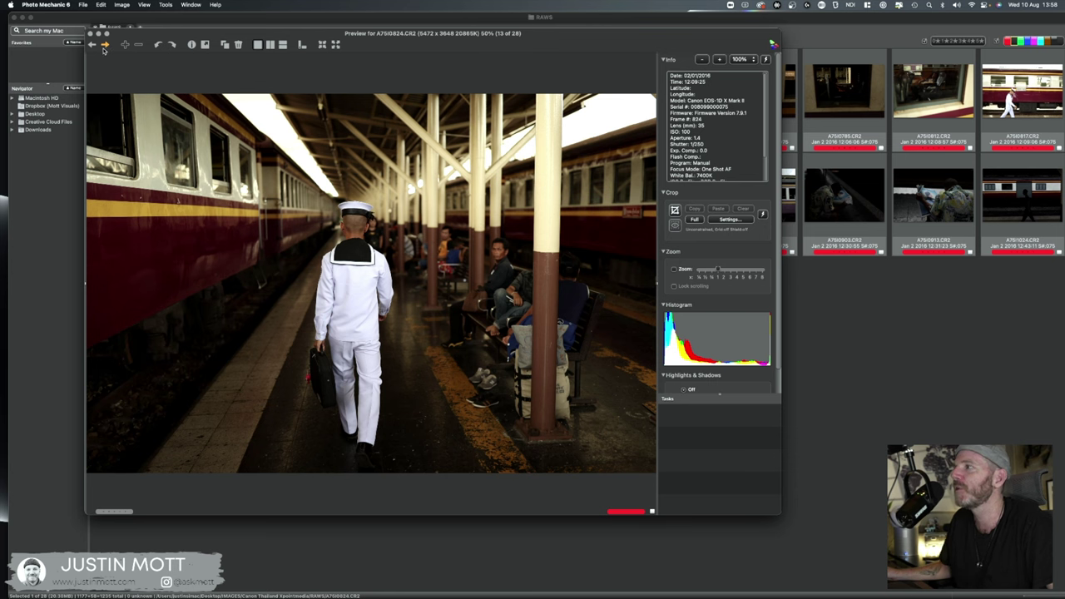
pyautogui.click(105, 46)
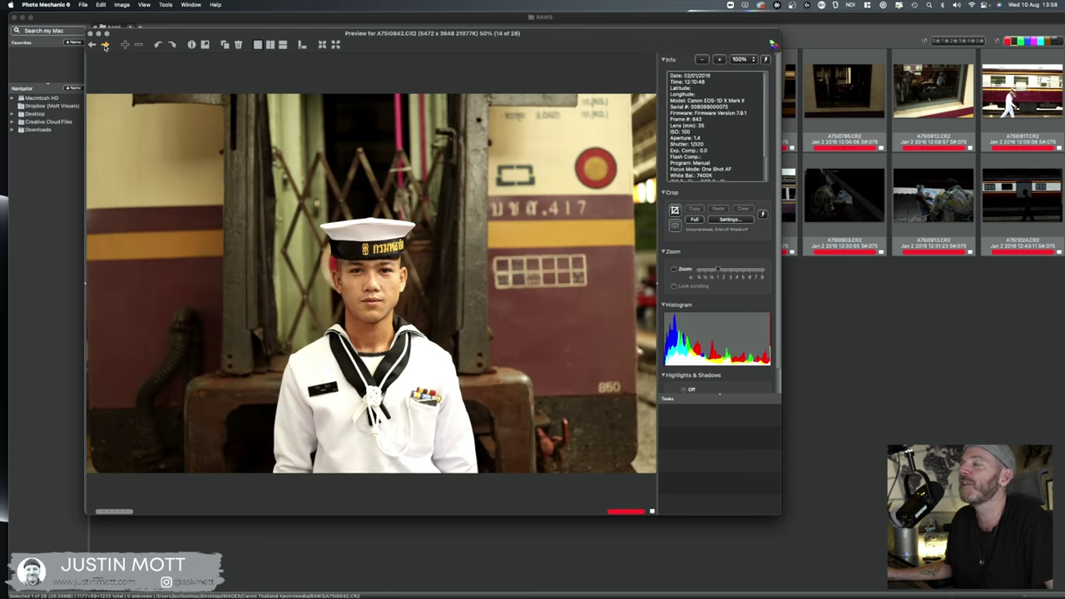
pyautogui.click(105, 46)
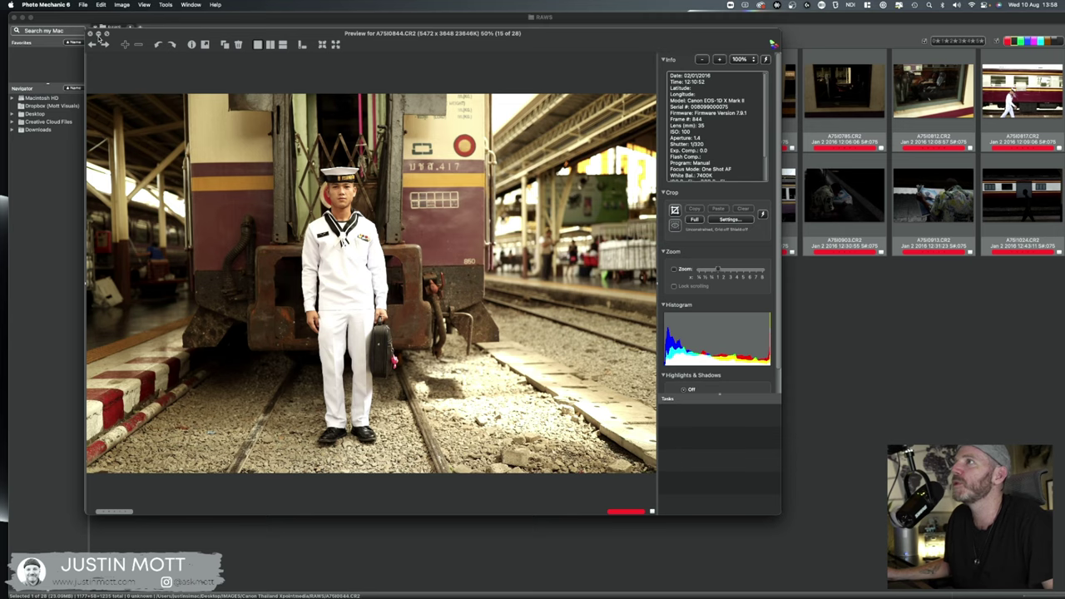
pyautogui.click(92, 34)
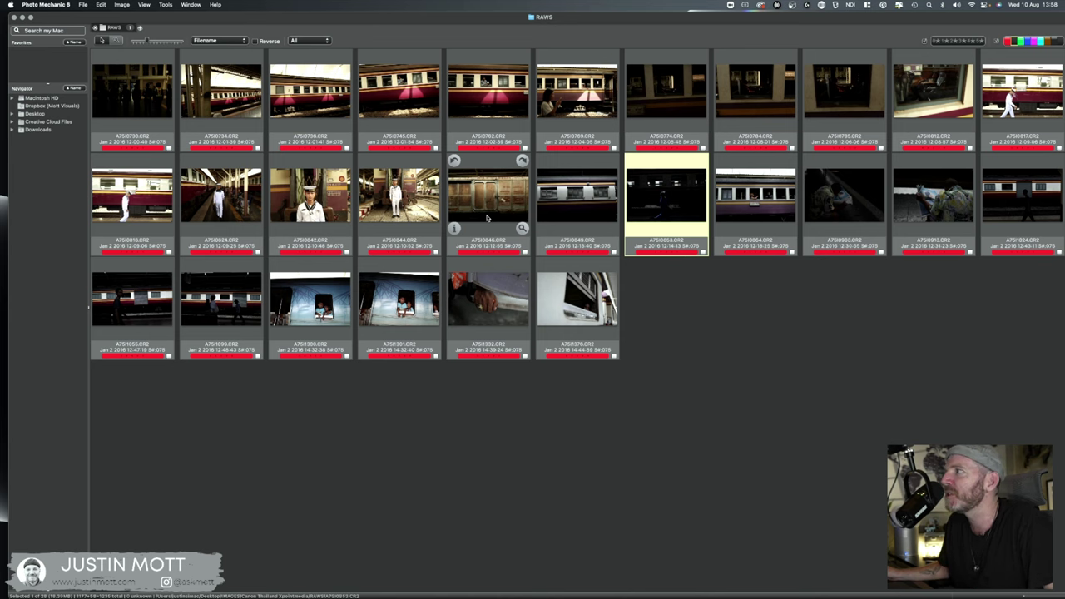
# Step: Preview A75I0846, advance through A75I0849 to the dark silhouette A75I0853, then close
pyautogui.click(522, 227)
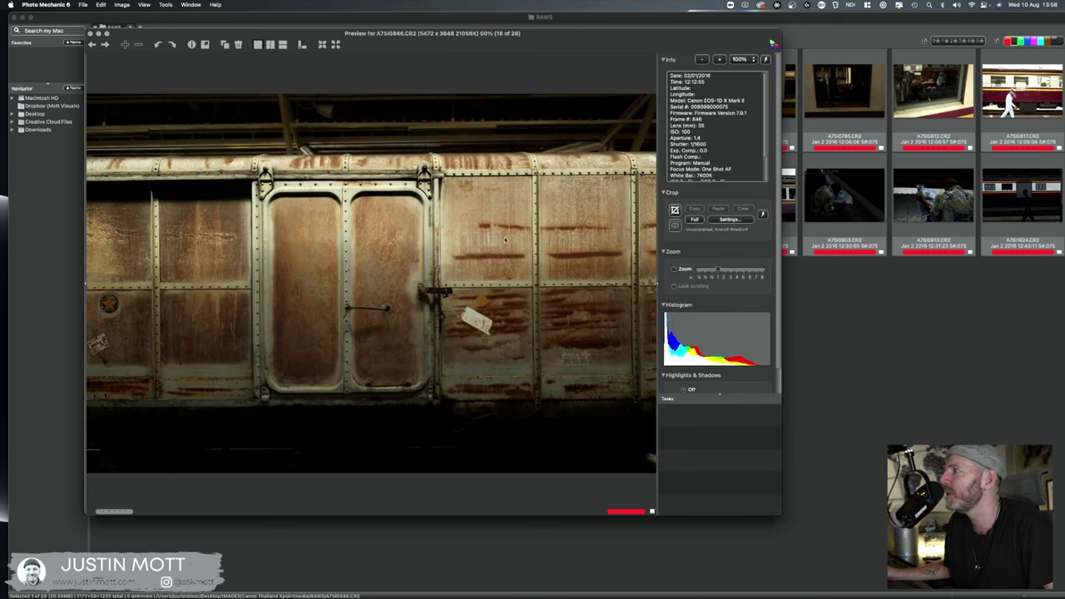
pyautogui.click(106, 45)
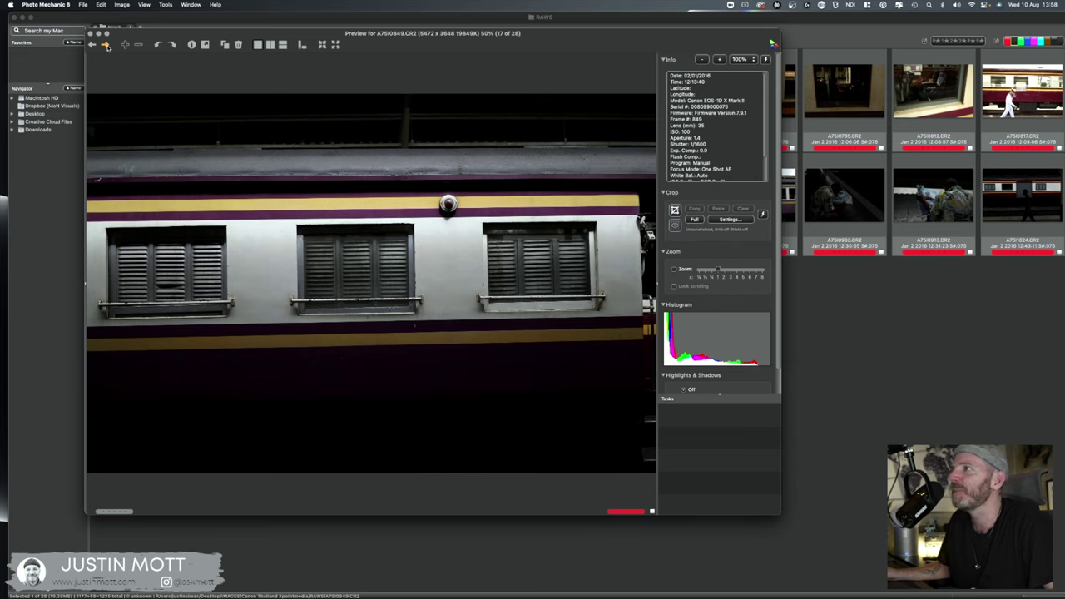
pyautogui.click(105, 45)
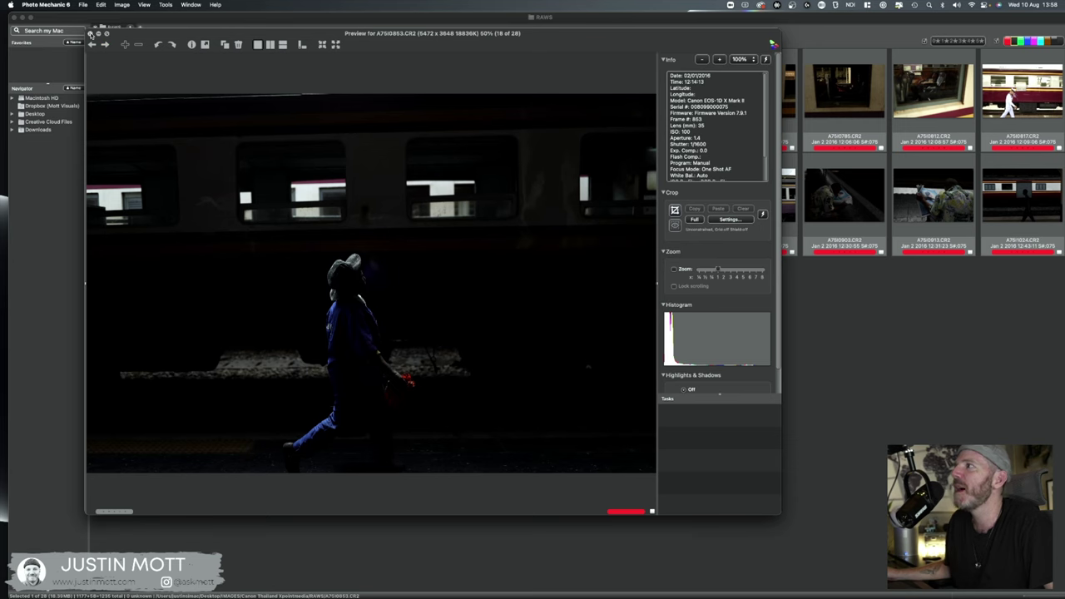
pyautogui.click(89, 34)
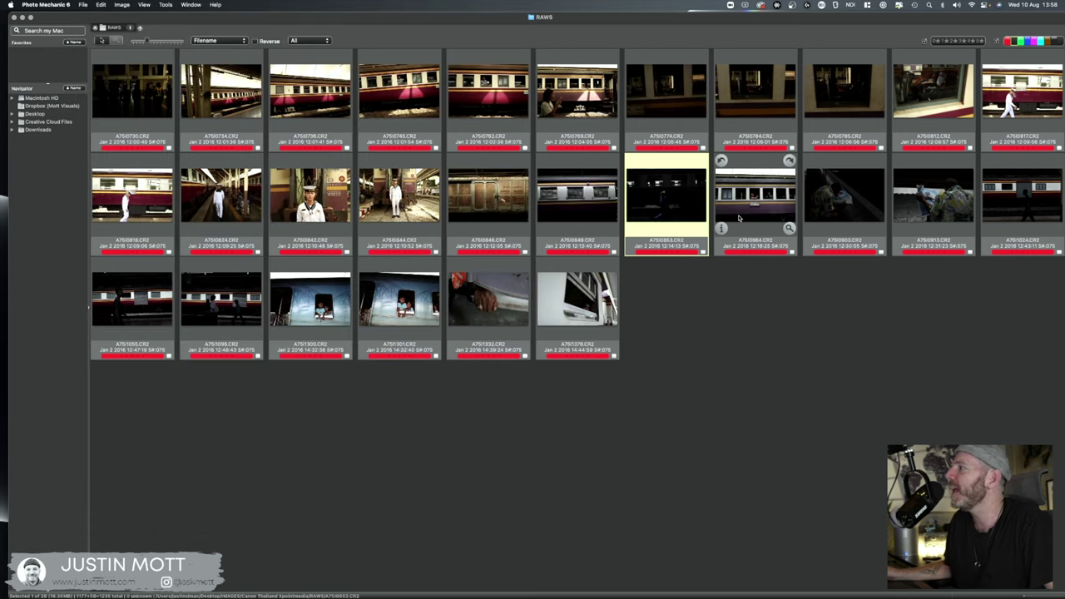
# Step: Preview A75I1024 and advance through A75I1055 and A75I1099 to the children at the train window
pyautogui.click(1021, 213)
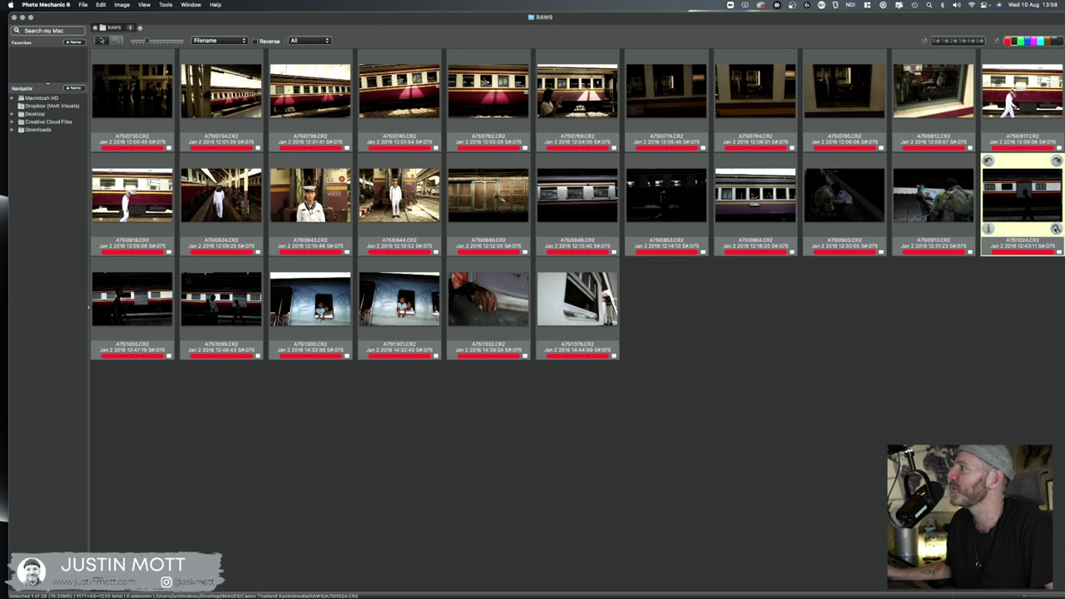
pyautogui.click(1056, 228)
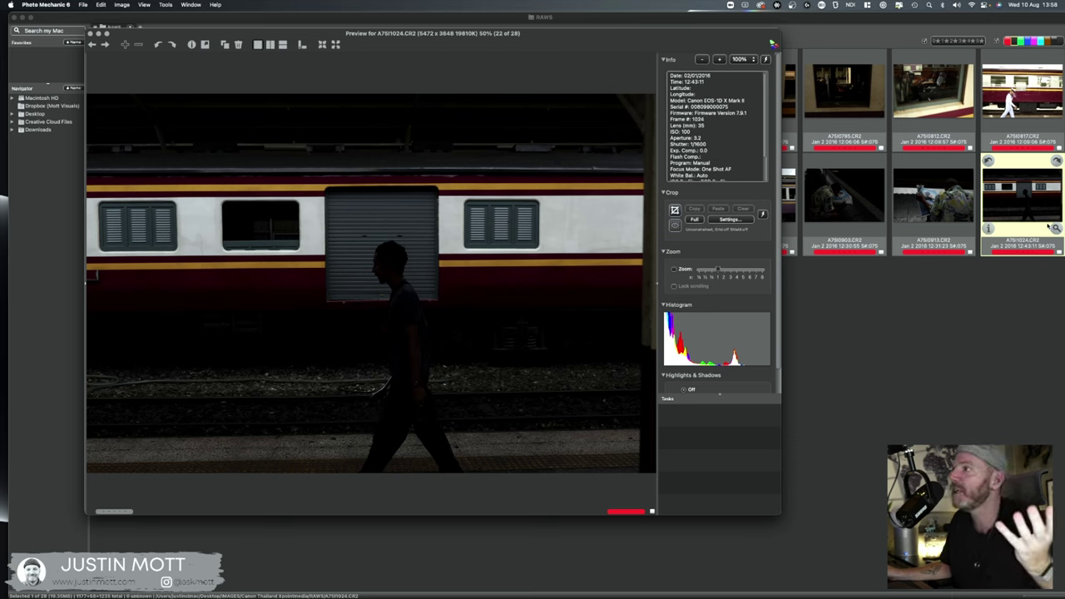
pyautogui.click(104, 45)
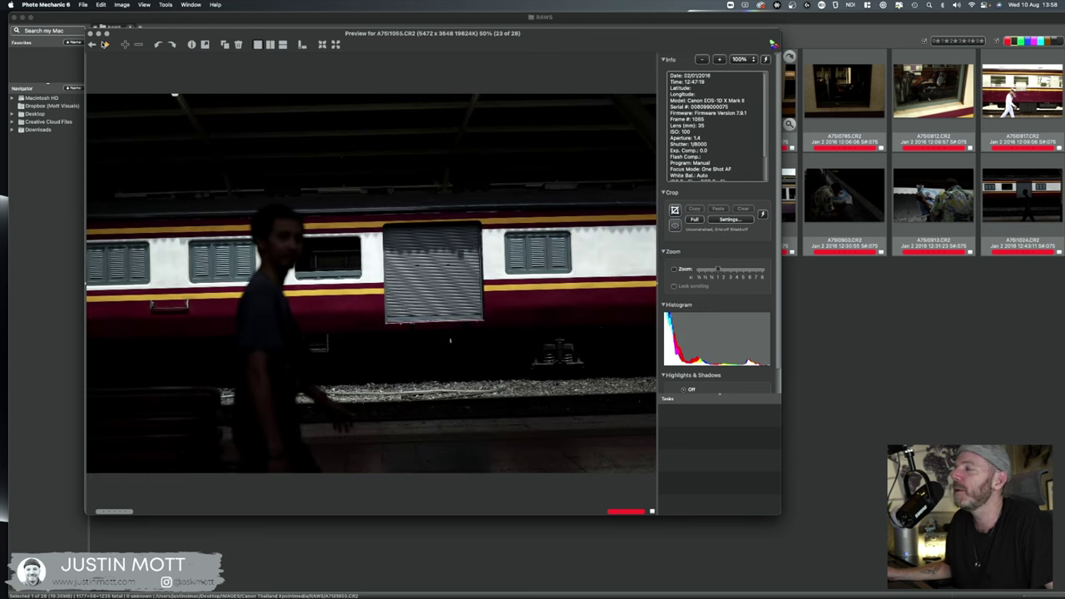
pyautogui.click(104, 45)
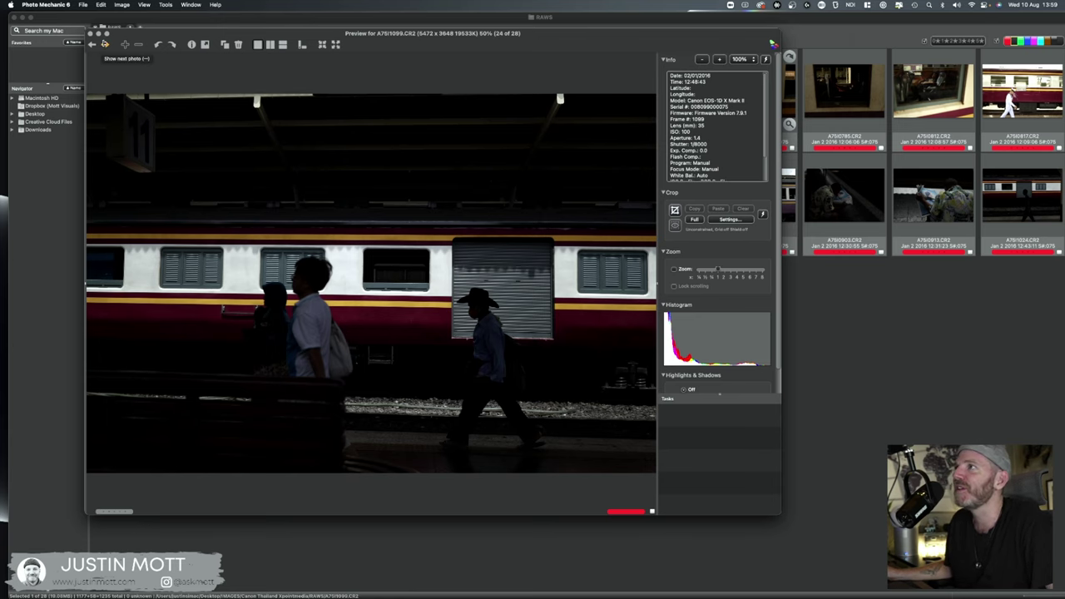
pyautogui.click(104, 43)
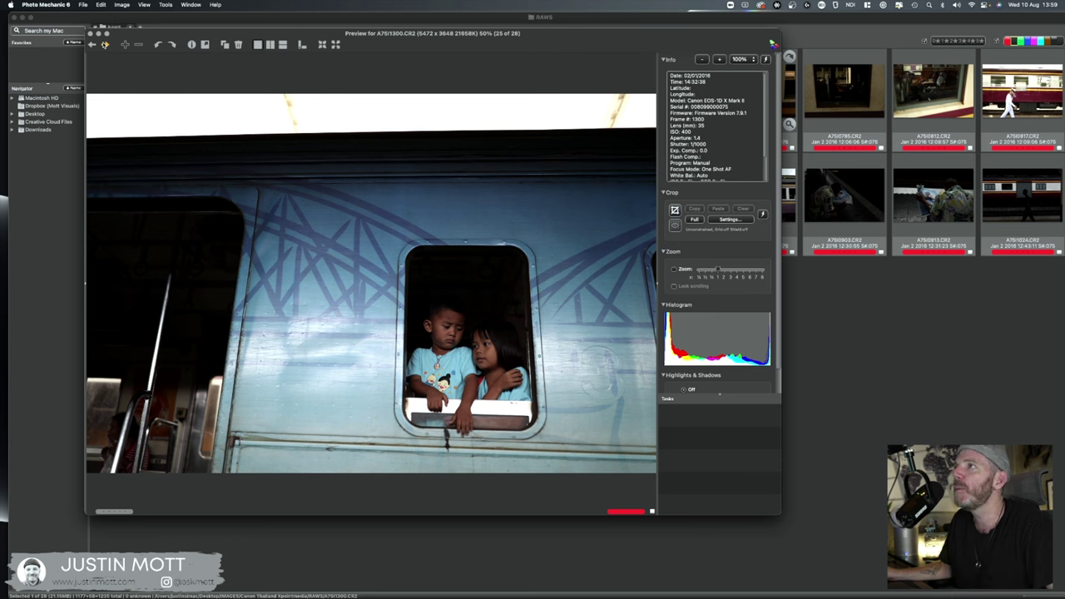
# Step: Advance to the second children photo A75I1301 and the hand with the ring, then close
pyautogui.click(104, 44)
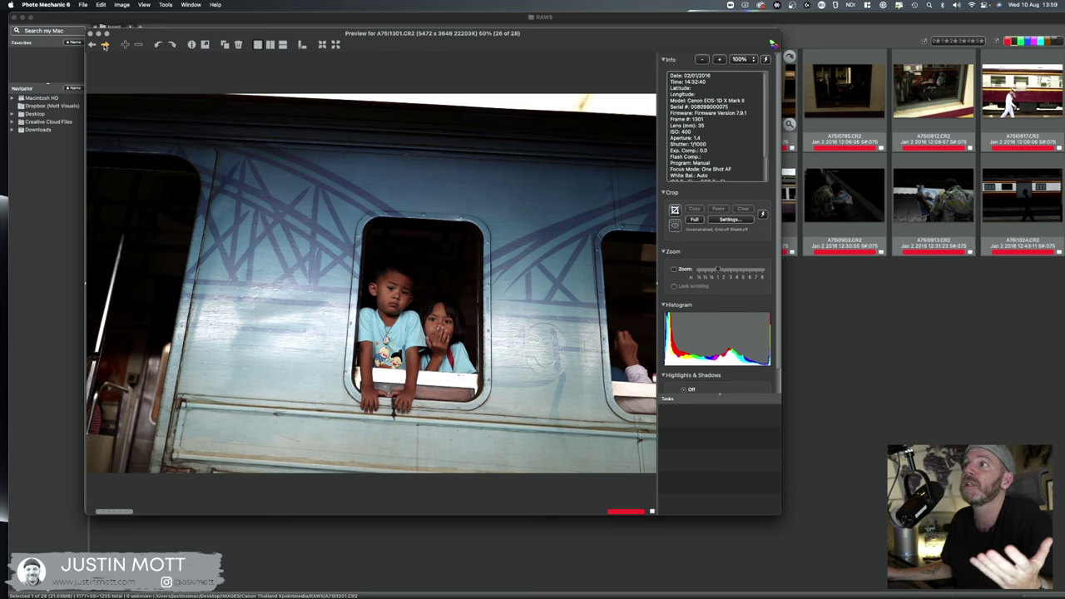
pyautogui.click(105, 45)
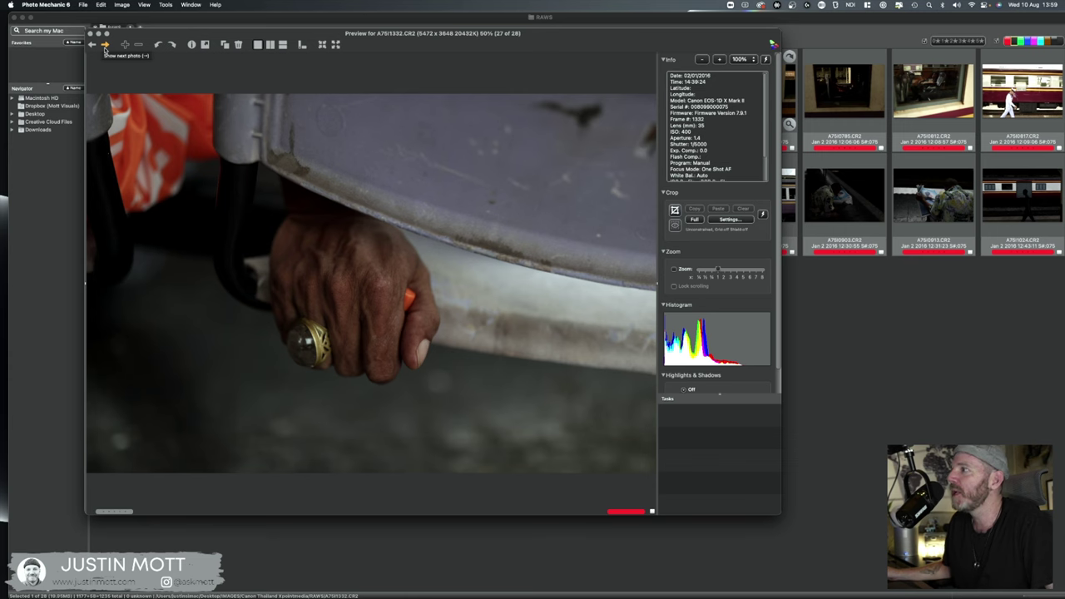
pyautogui.click(90, 34)
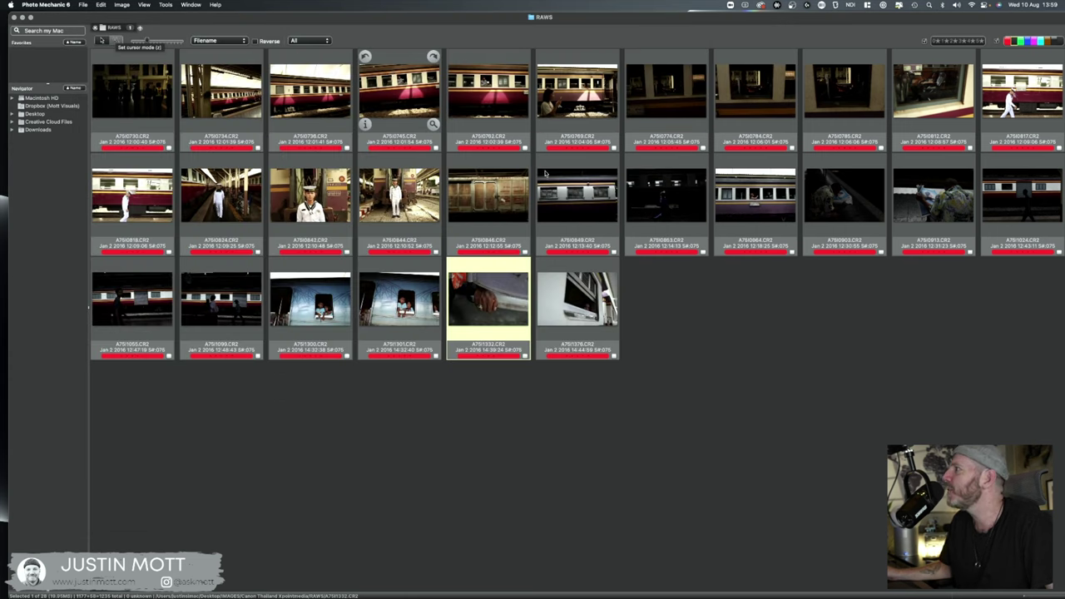
# Step: Preview A75I0864, step on to A75I0903, then close the preview window
pyautogui.click(754, 215)
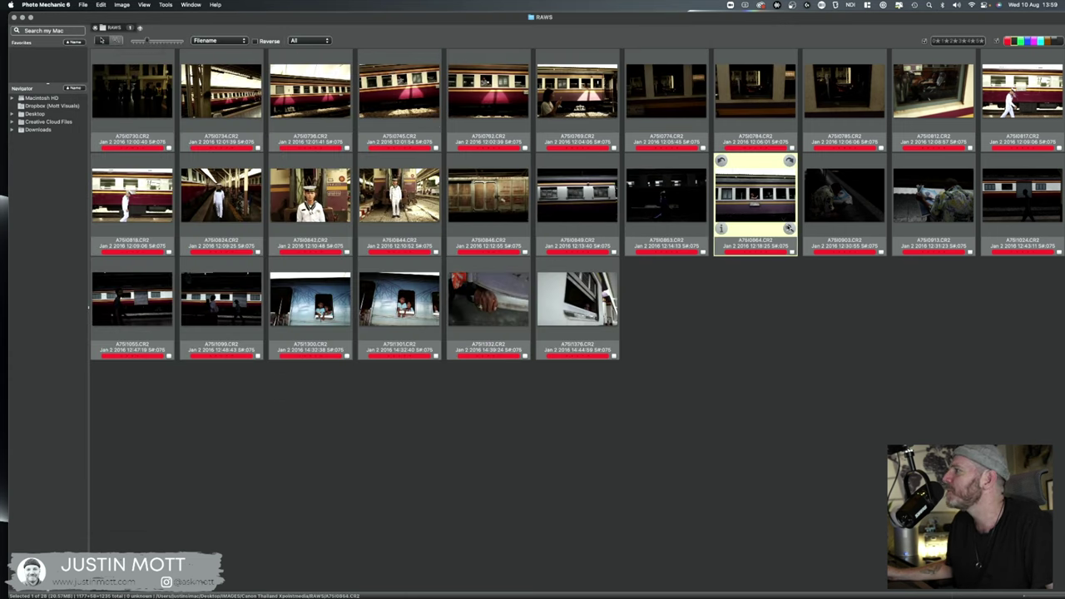
pyautogui.click(789, 229)
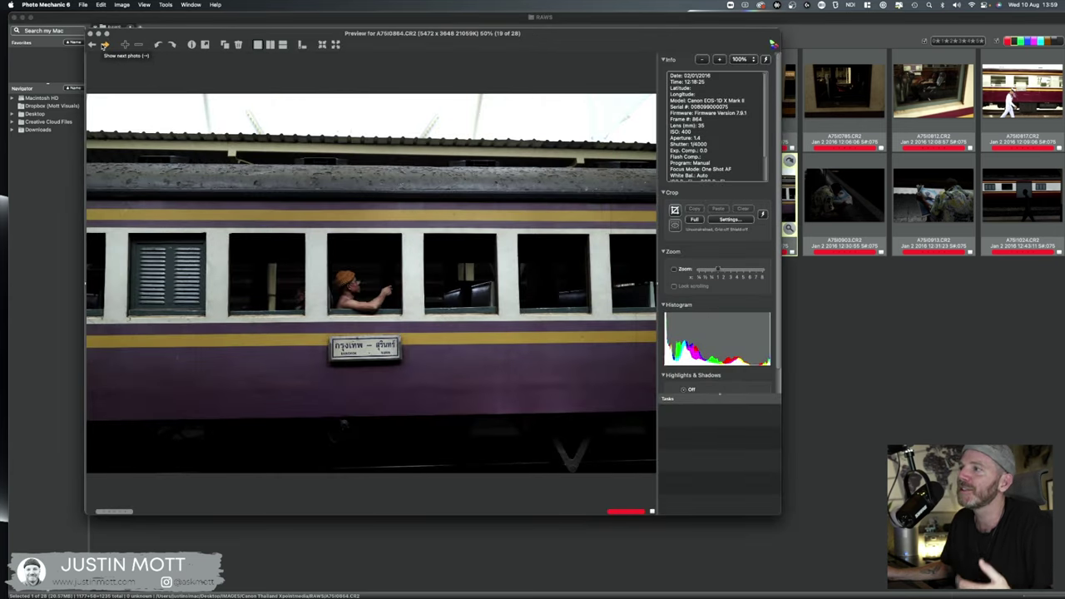
pyautogui.click(104, 45)
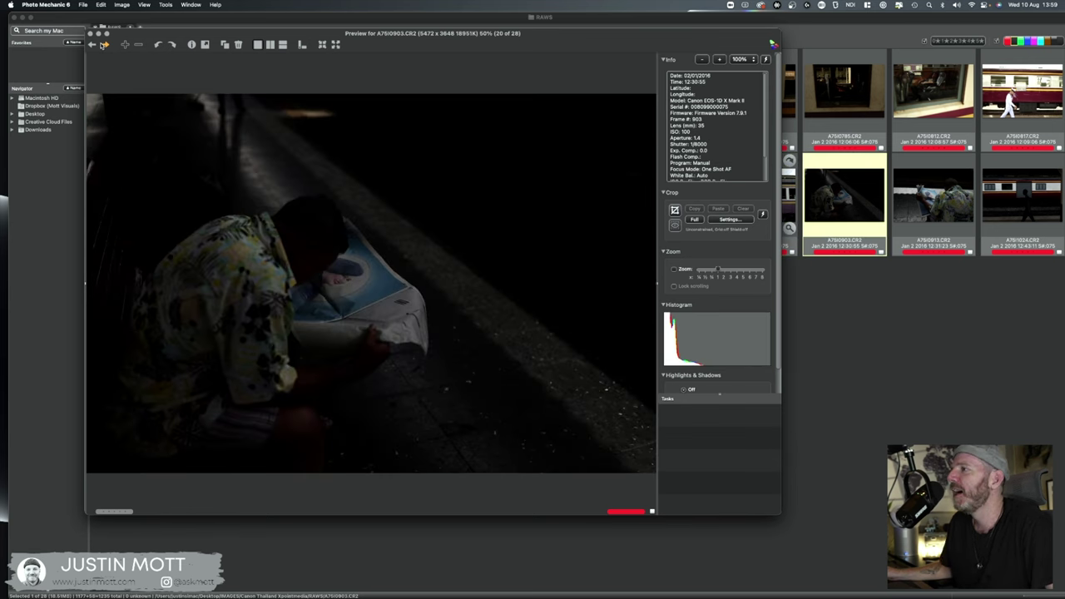
pyautogui.press('Escape')
pyautogui.click(312, 96)
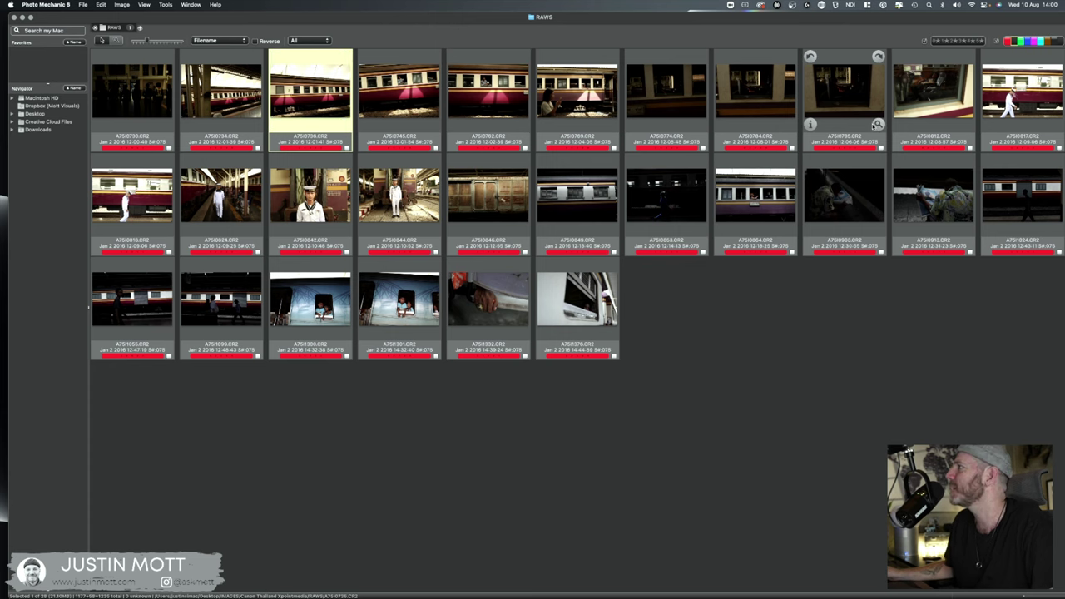
# Step: Glance at A75I0785, then add A75I0844, A75I0842 and A75I0864 to the selection
pyautogui.click(876, 126)
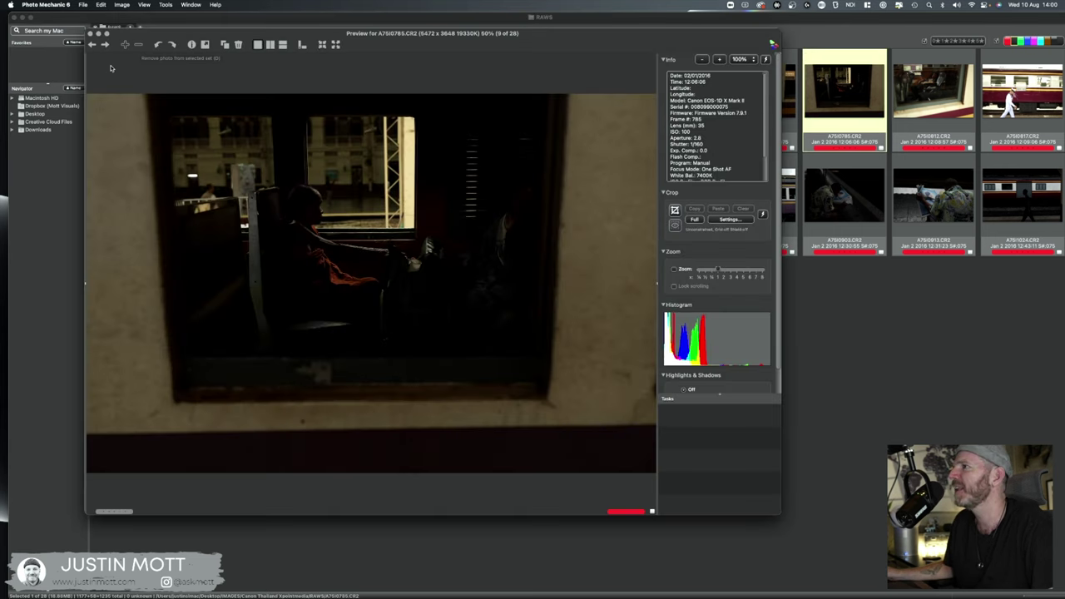
pyautogui.click(89, 34)
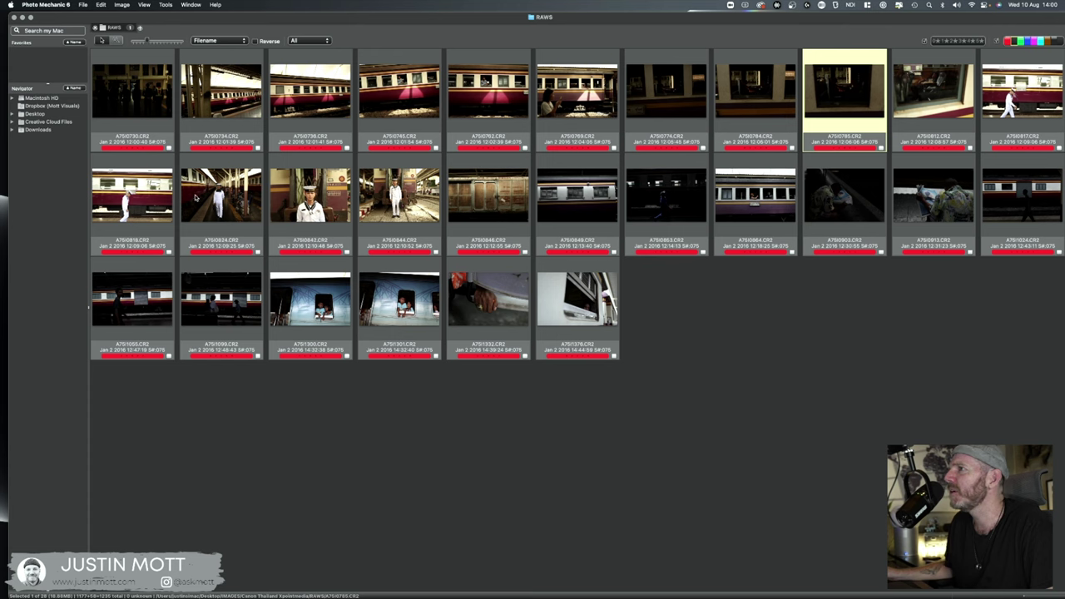
pyautogui.keyDown('super'); pyautogui.click(381, 197); pyautogui.keyUp('super')
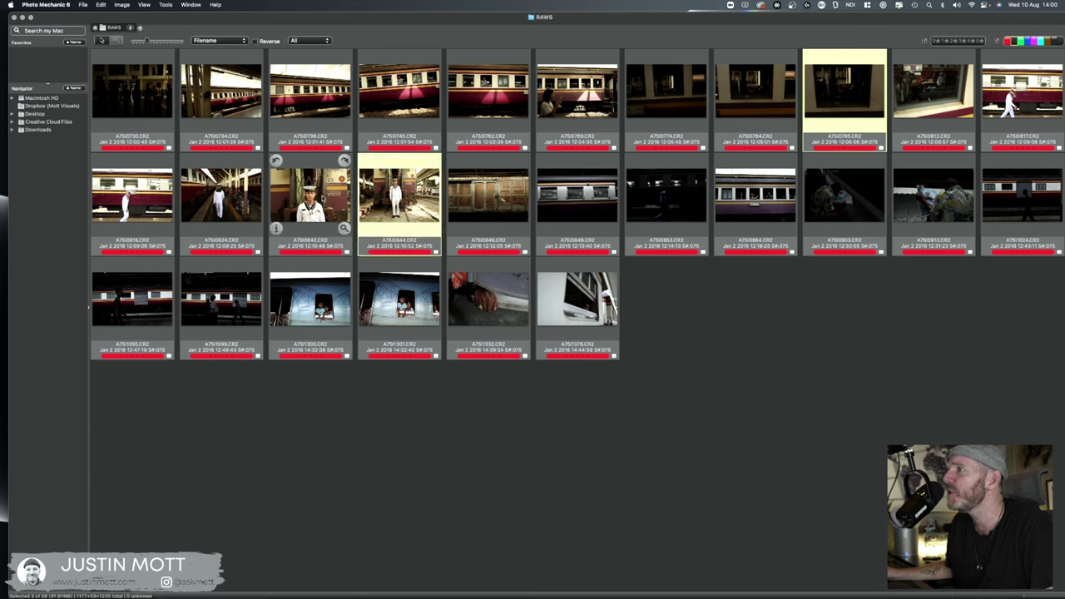
pyautogui.keyDown('super'); pyautogui.click(331, 198); pyautogui.keyUp('super')
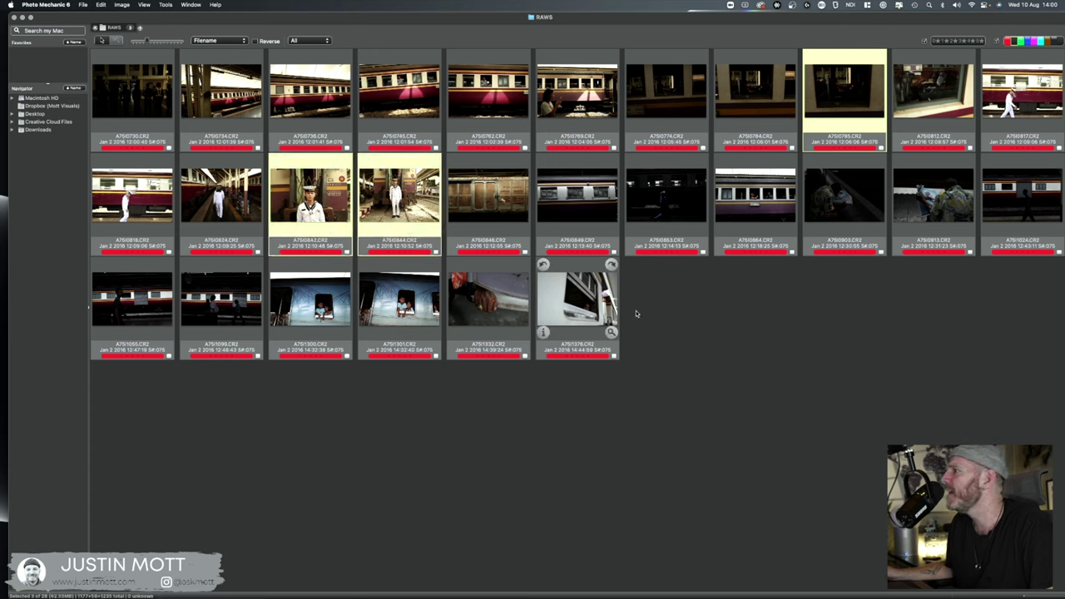
pyautogui.keyDown('super'); pyautogui.click(764, 204); pyautogui.keyUp('super')
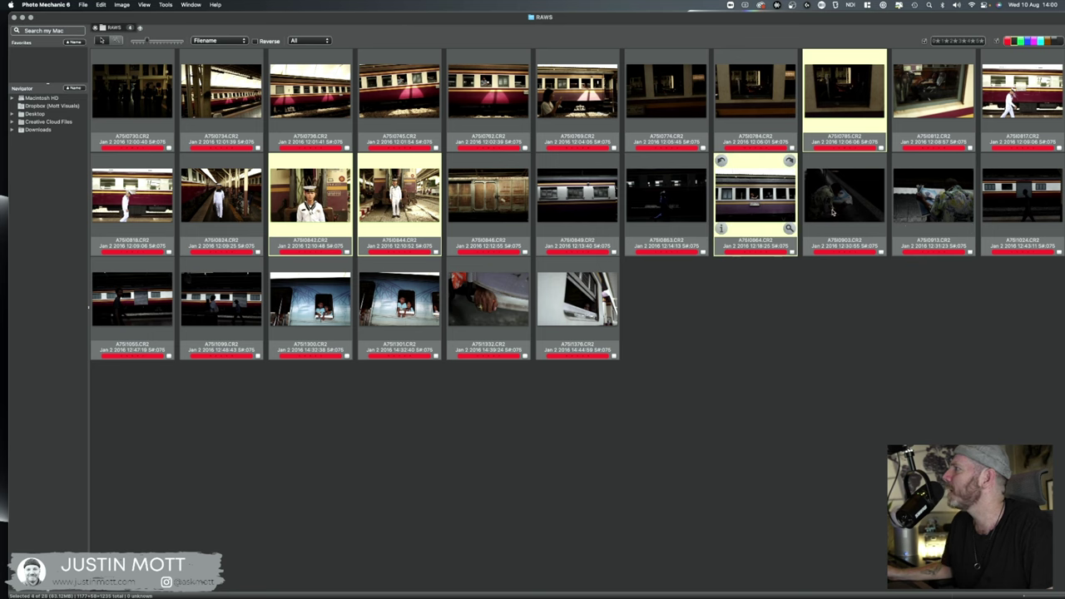
# Step: Switch to Lightroom Classic's Develop module and load the train-window photo from the filmstrip
pyautogui.moveTo(394, 587)
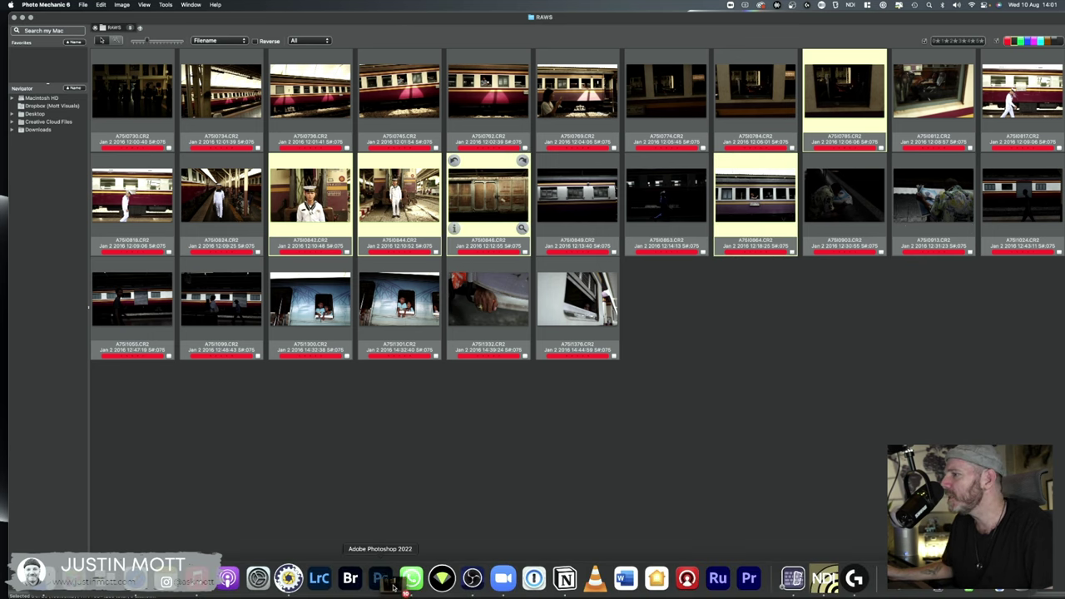
pyautogui.click(319, 578)
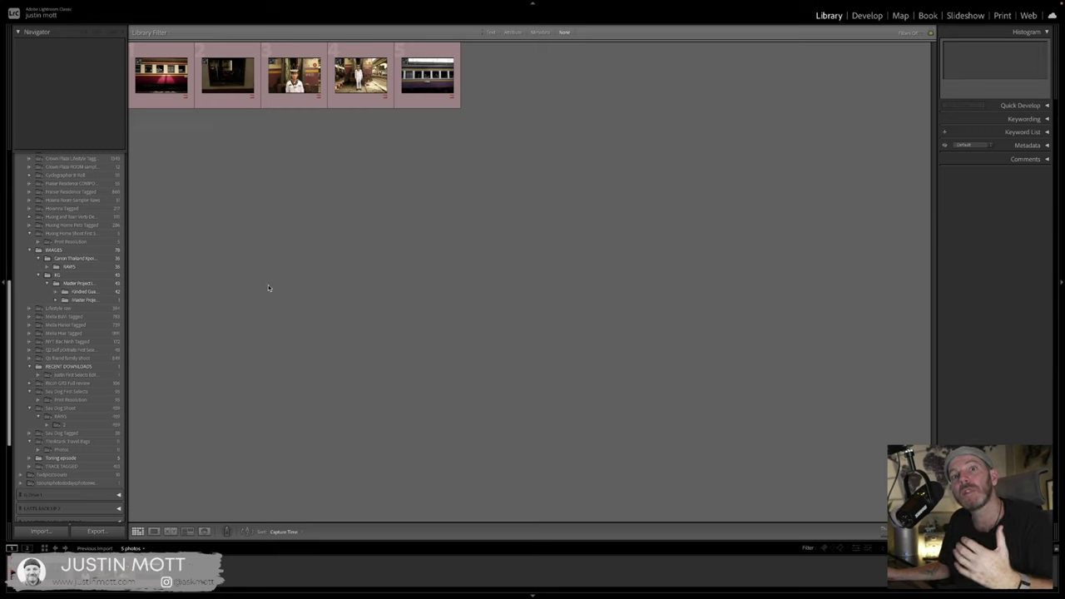
pyautogui.click(866, 21)
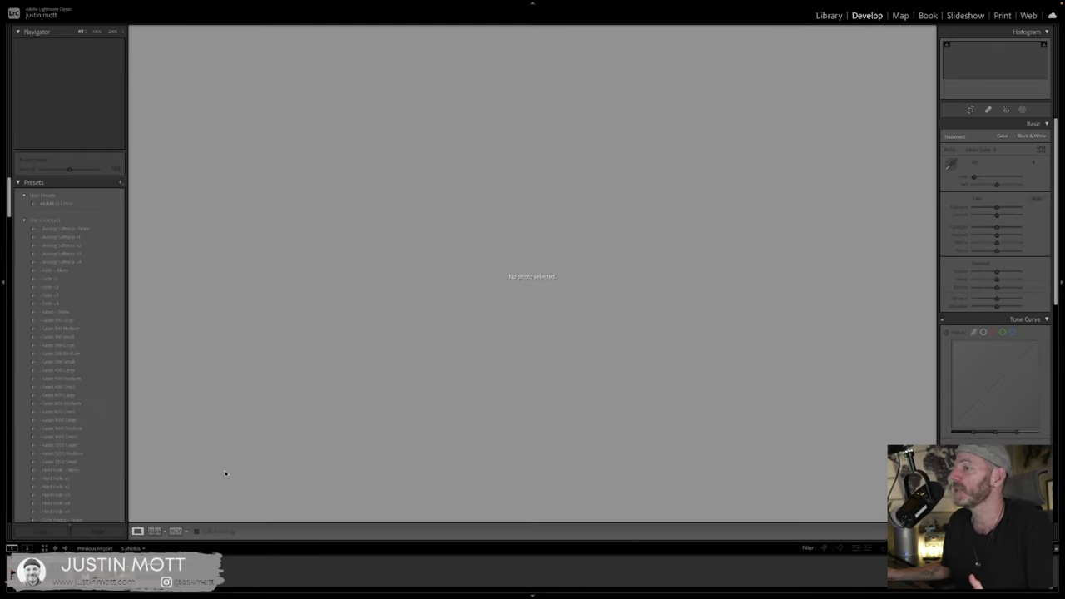
pyautogui.click(125, 573)
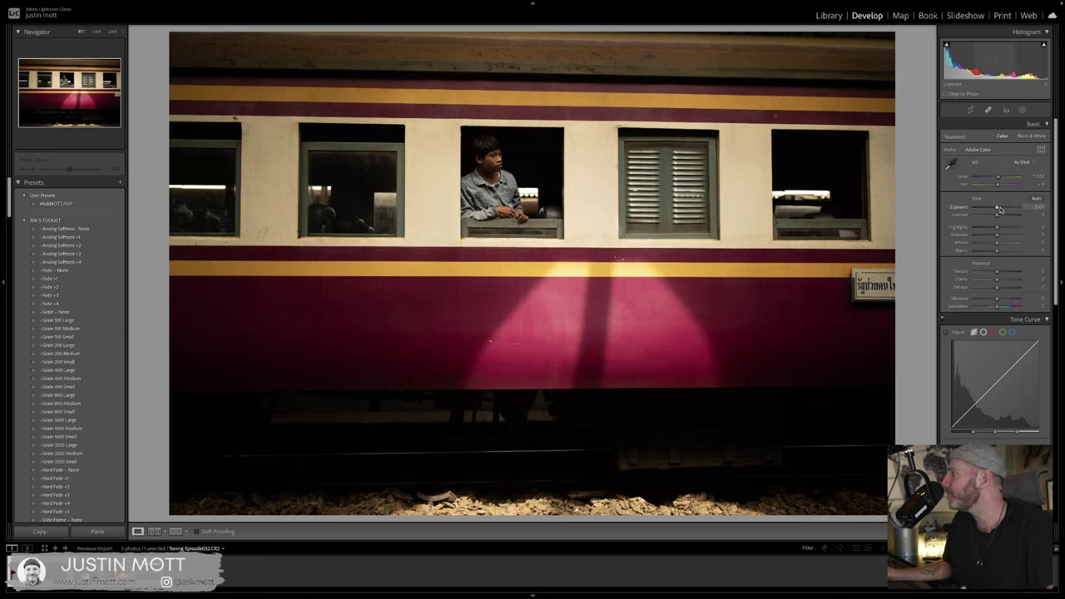
# Step: Raise Exposure to +0.40, lift Shadows to +40, set Clarity to +27 and ease Saturation down
pyautogui.moveTo(998, 209); pyautogui.dragTo(1001, 209)
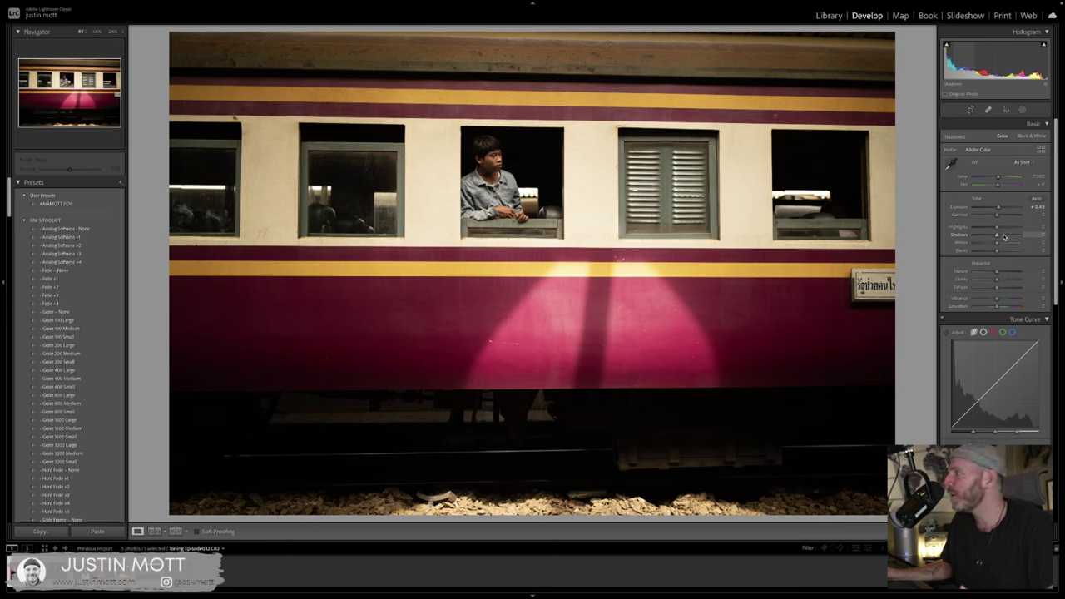
pyautogui.moveTo(1004, 239); pyautogui.dragTo(987, 252)
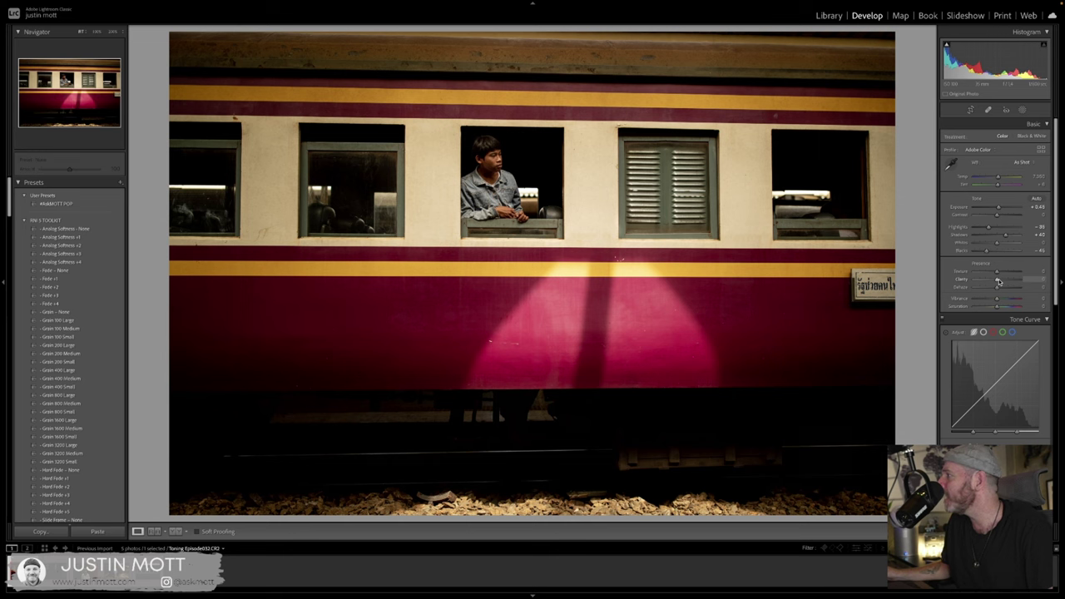
pyautogui.moveTo(998, 282); pyautogui.dragTo(1002, 280)
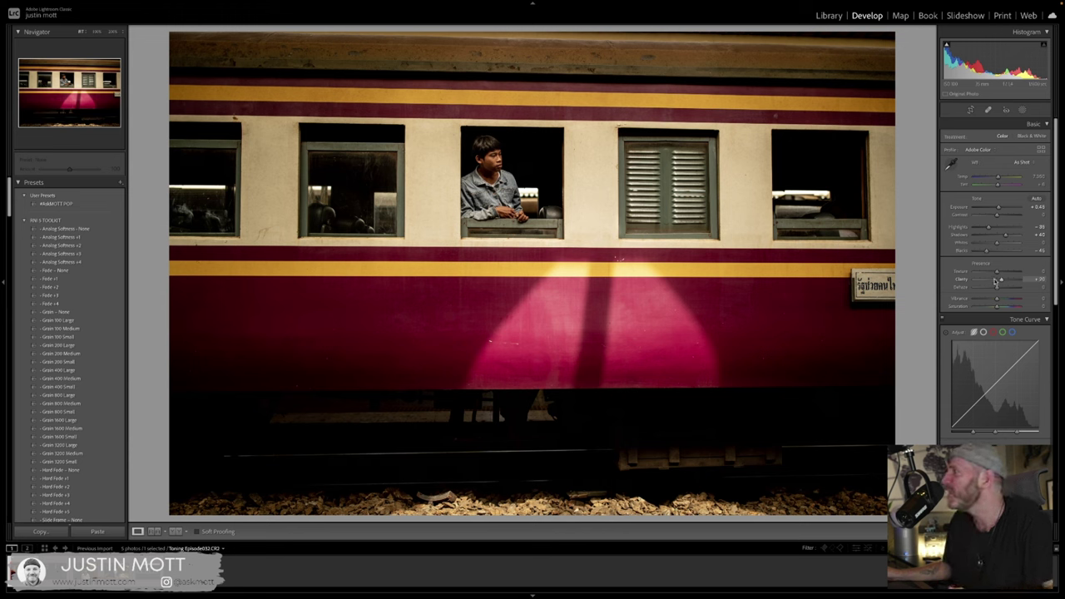
pyautogui.moveTo(1003, 284); pyautogui.dragTo(1019, 280)
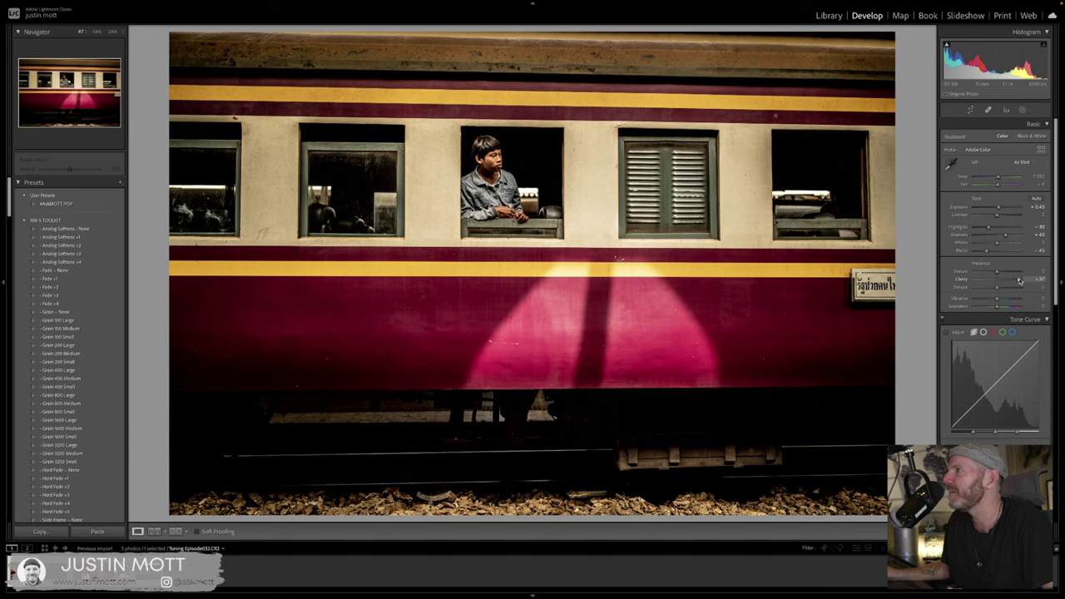
pyautogui.moveTo(1015, 281)
pyautogui.mouseDown()
pyautogui.moveTo(996, 284)
pyautogui.moveTo(1004, 281)
pyautogui.mouseUp()
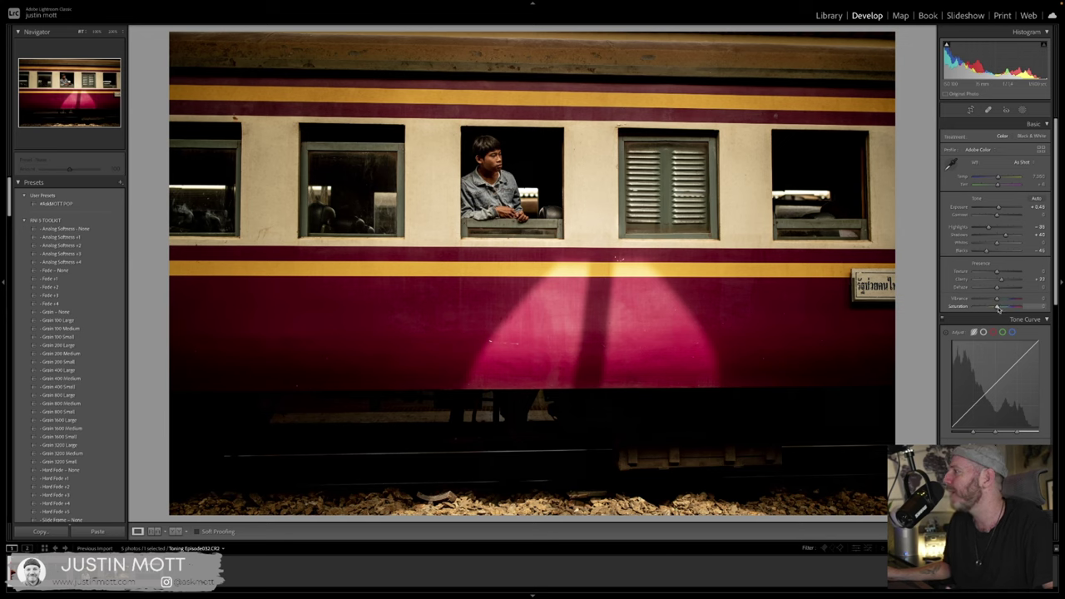
pyautogui.moveTo(998, 307); pyautogui.dragTo(995, 309)
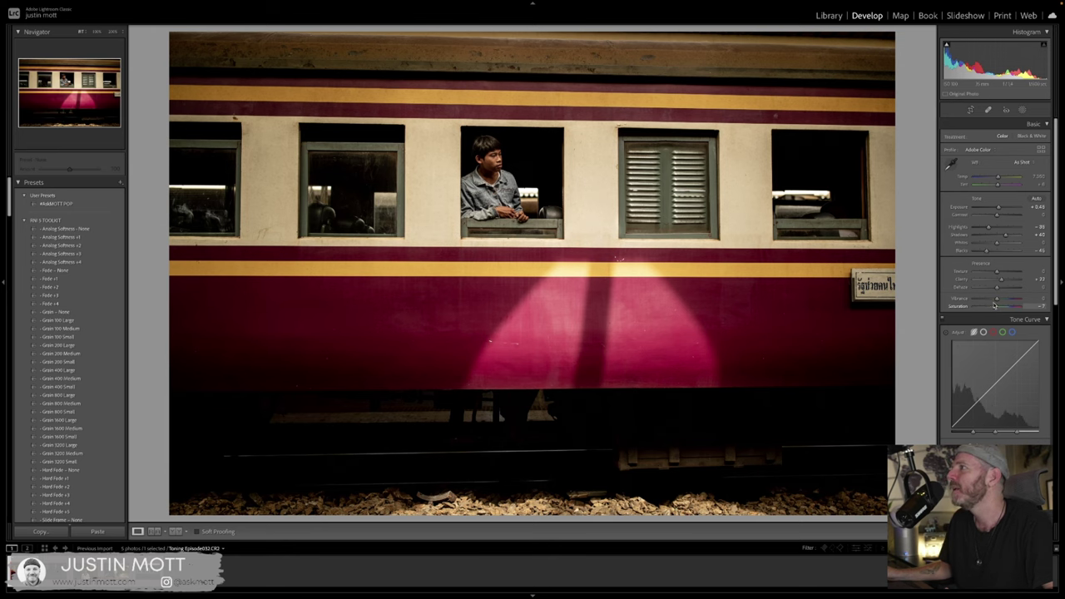
# Step: Show the Before & After comparison and ease Highlights to -44
pyautogui.click(175, 531)
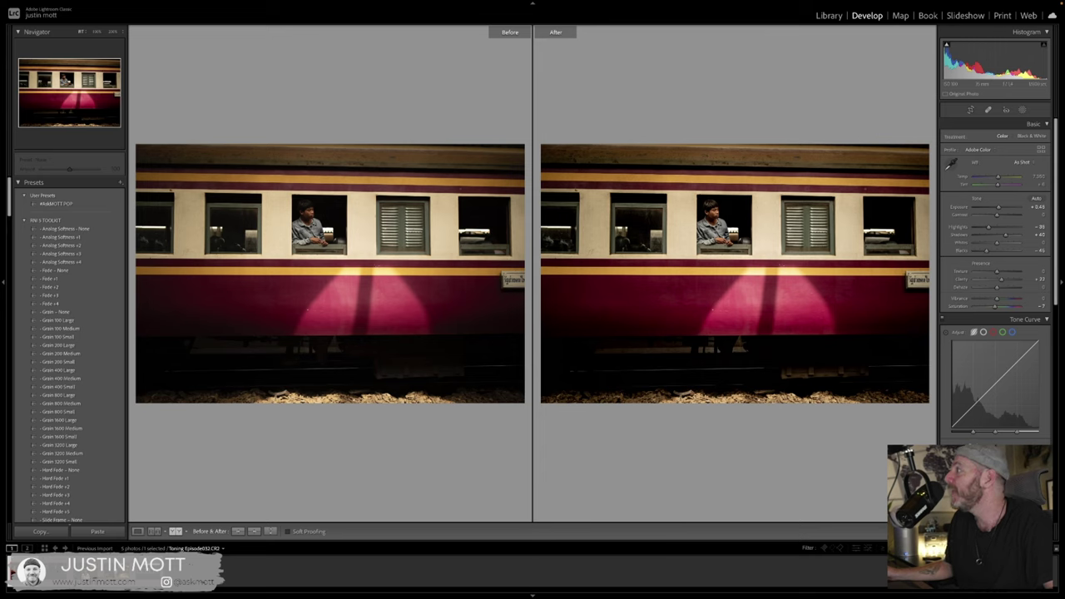
pyautogui.click(986, 228)
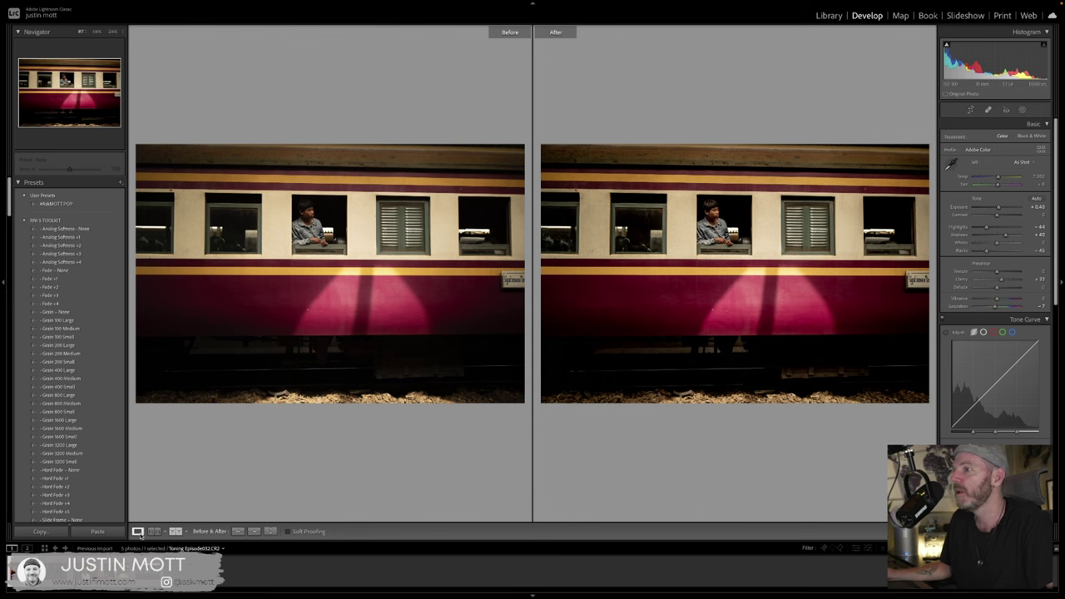
# Step: Move to the dark train-window photo and inspect its interior at 100%
pyautogui.click(137, 531)
pyautogui.press('Right')
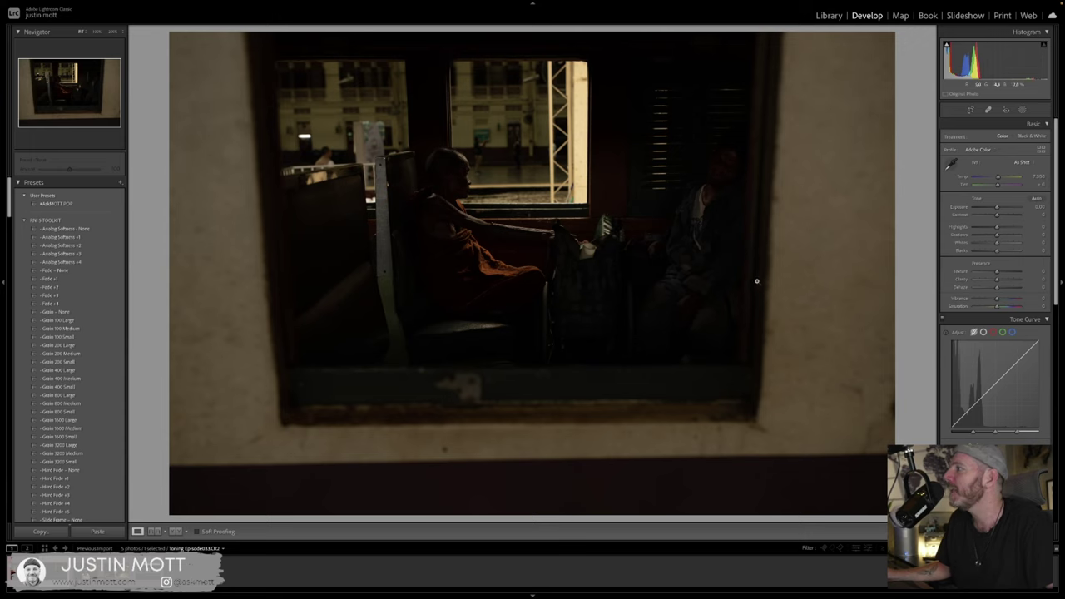
pyautogui.click(718, 171)
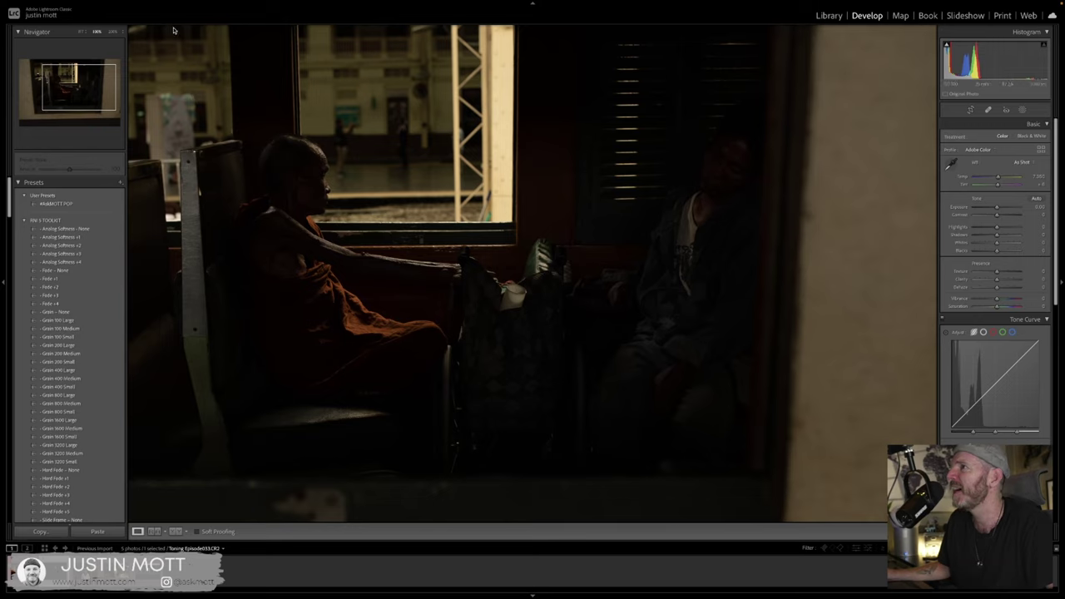
pyautogui.click(529, 64)
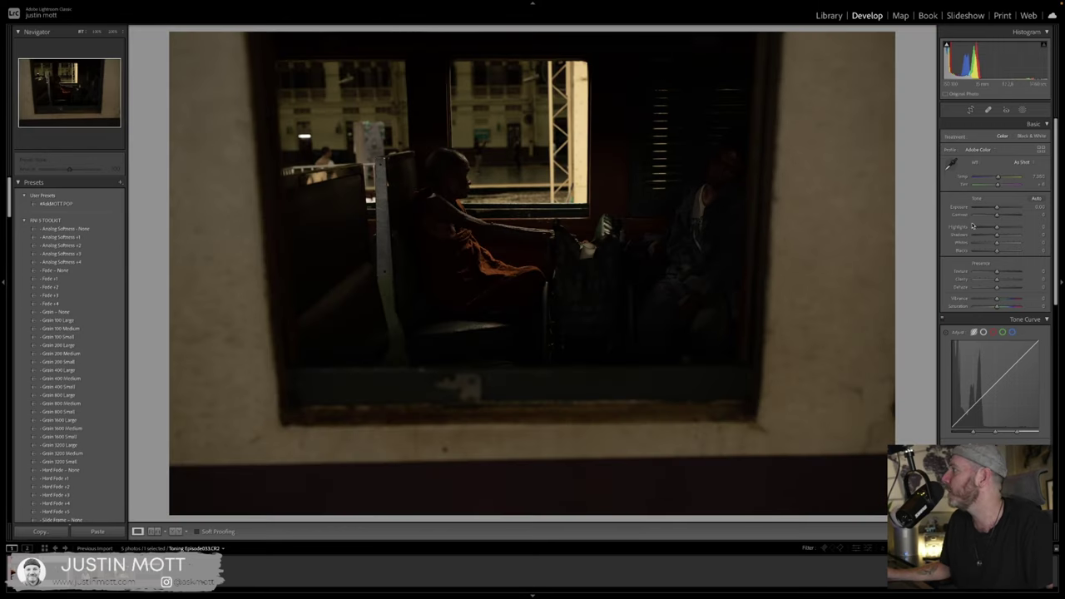
# Step: Raise exposure to about +2.05, set clarity to +12 and pull highlights down
pyautogui.moveTo(997, 209); pyautogui.dragTo(991, 251)
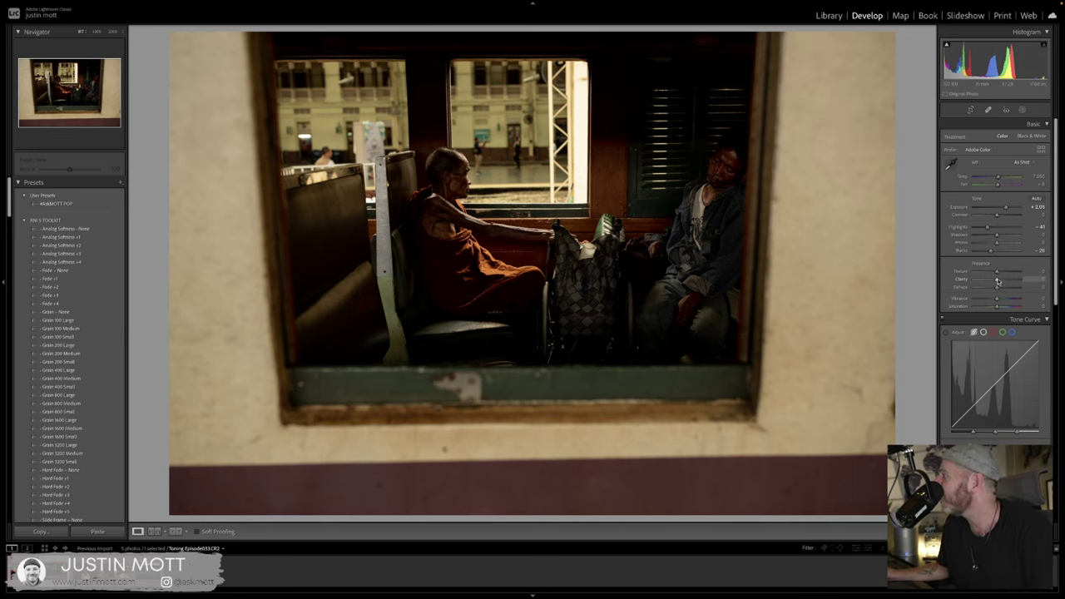
pyautogui.moveTo(998, 282); pyautogui.dragTo(1002, 280)
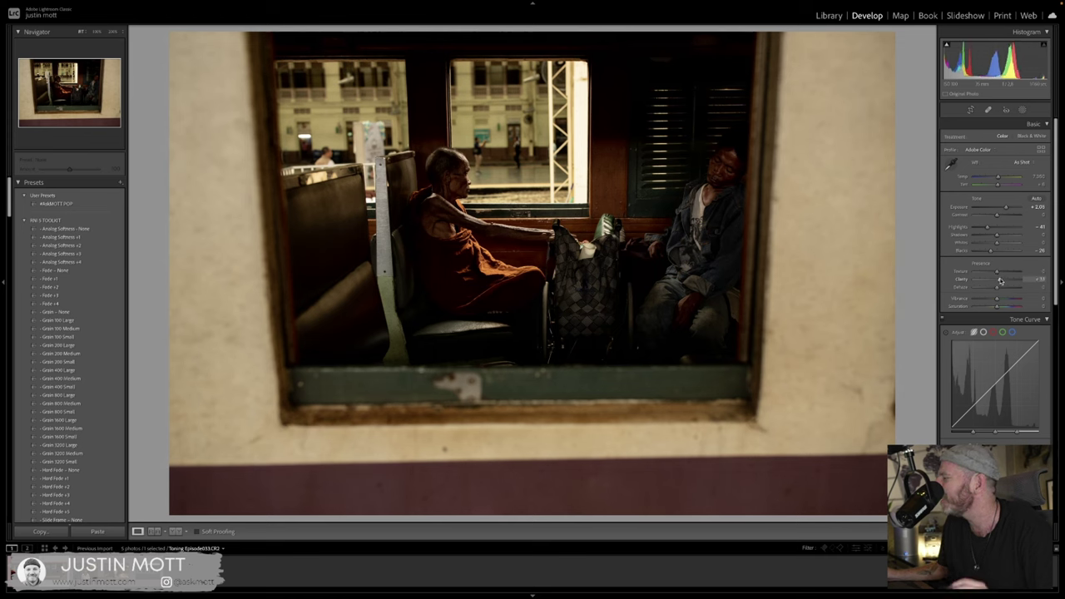
pyautogui.moveTo(1001, 282); pyautogui.dragTo(984, 270)
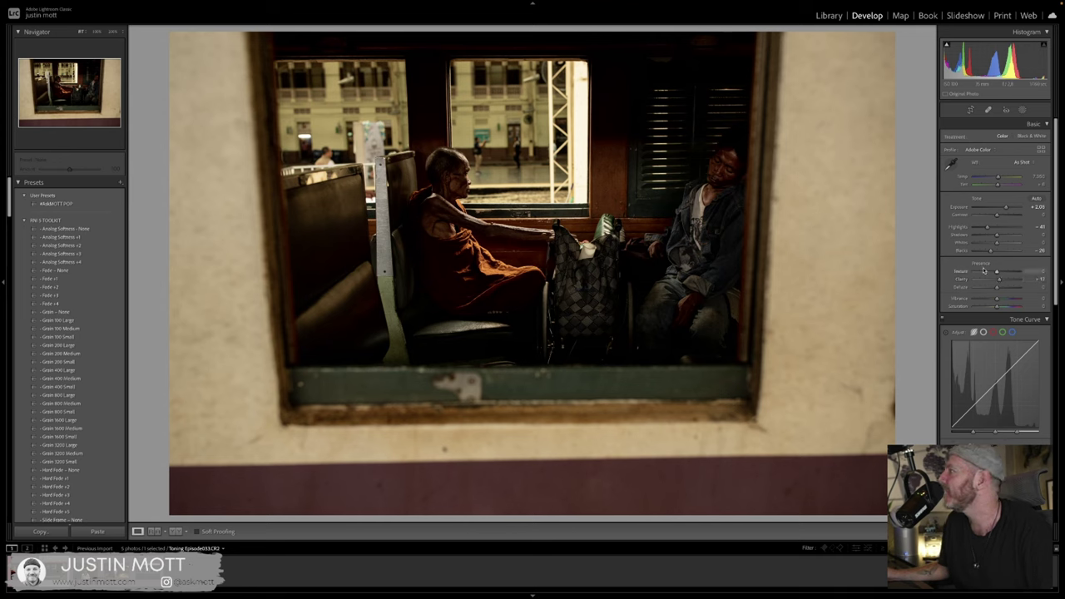
pyautogui.moveTo(987, 226); pyautogui.dragTo(985, 235)
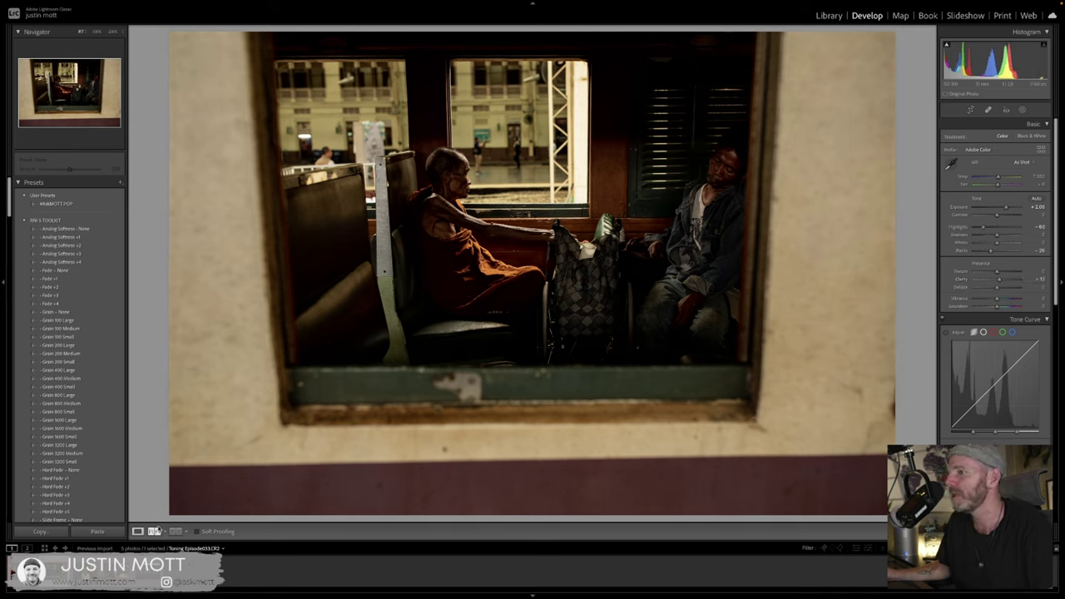
pyautogui.click(154, 531)
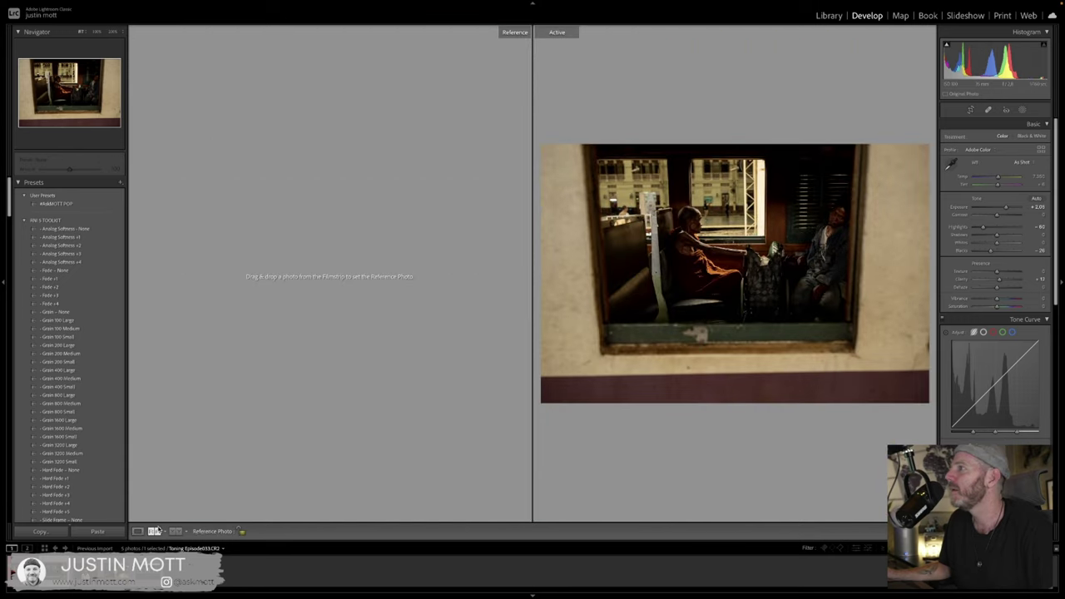
pyautogui.click(175, 531)
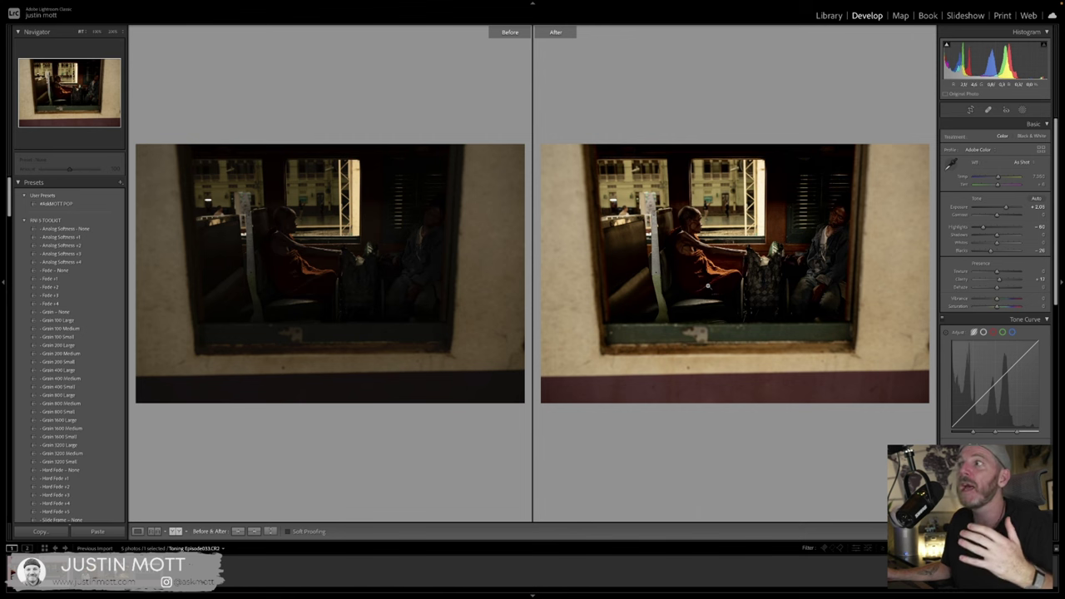
# Step: Go to the sailor close-up, raise exposure to +0.20 and lower the highlights
pyautogui.press('Right')
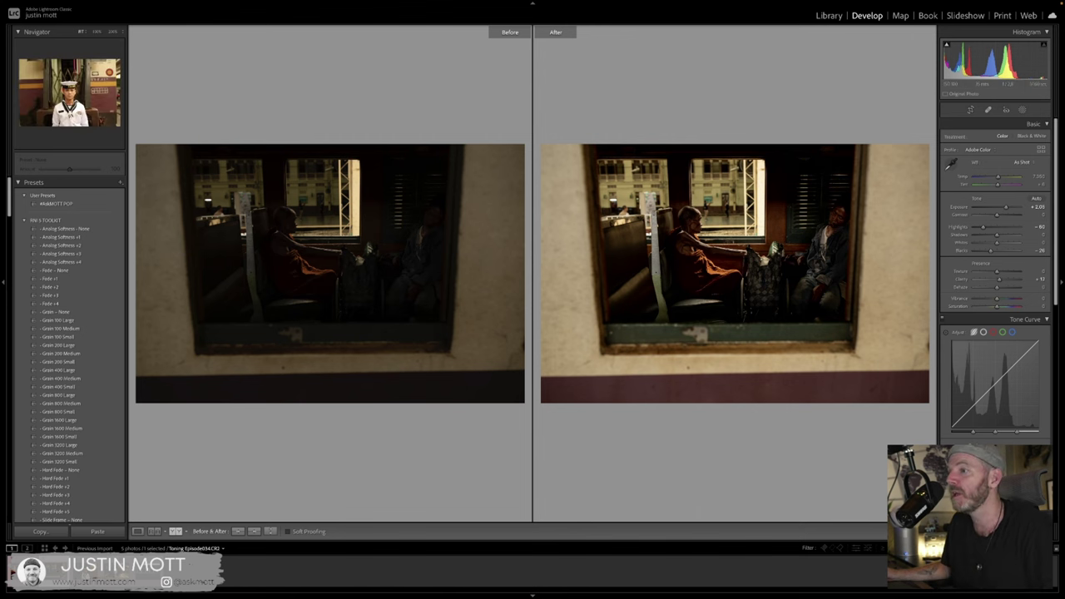
pyautogui.press('Right')
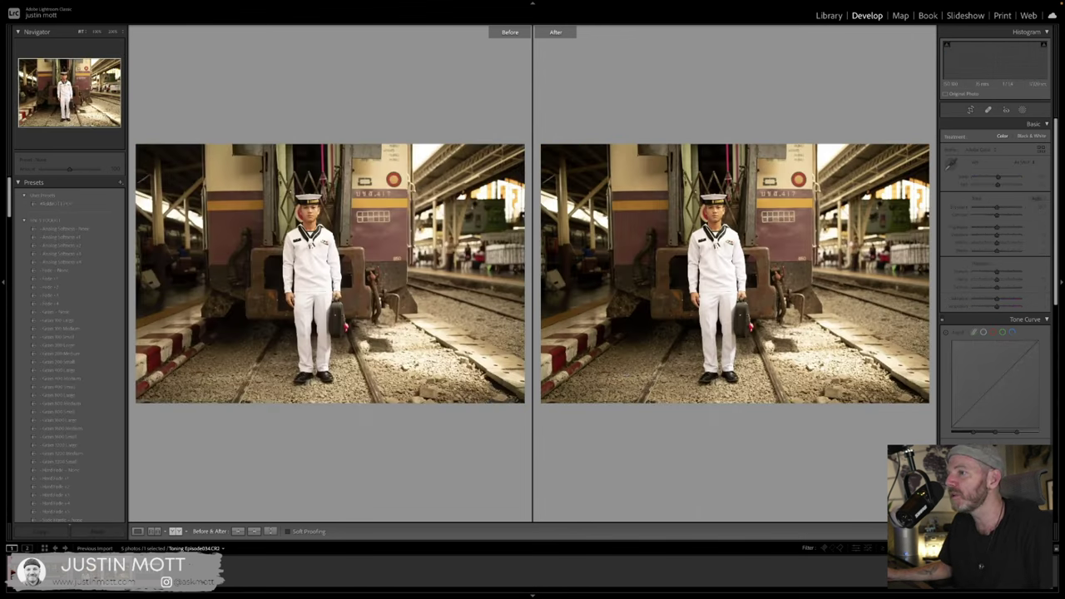
pyautogui.press('Left')
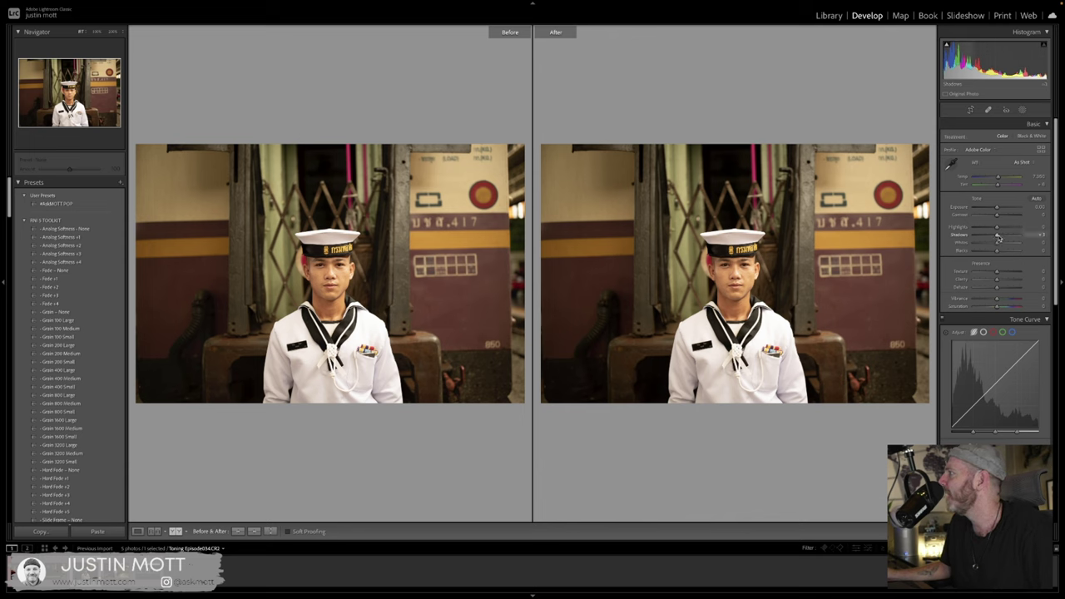
pyautogui.moveTo(997, 208); pyautogui.dragTo(999, 208)
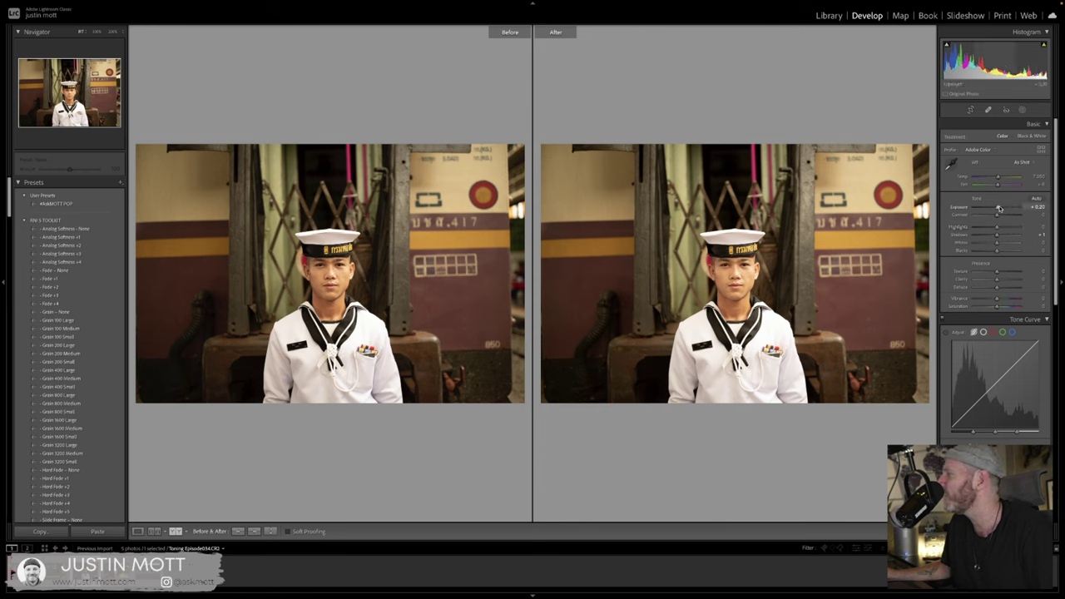
pyautogui.moveTo(997, 227); pyautogui.dragTo(984, 229)
# Step: After checking the face up close, add clarity +8, blacks -48 and highlights about -31
pyautogui.click(754, 277)
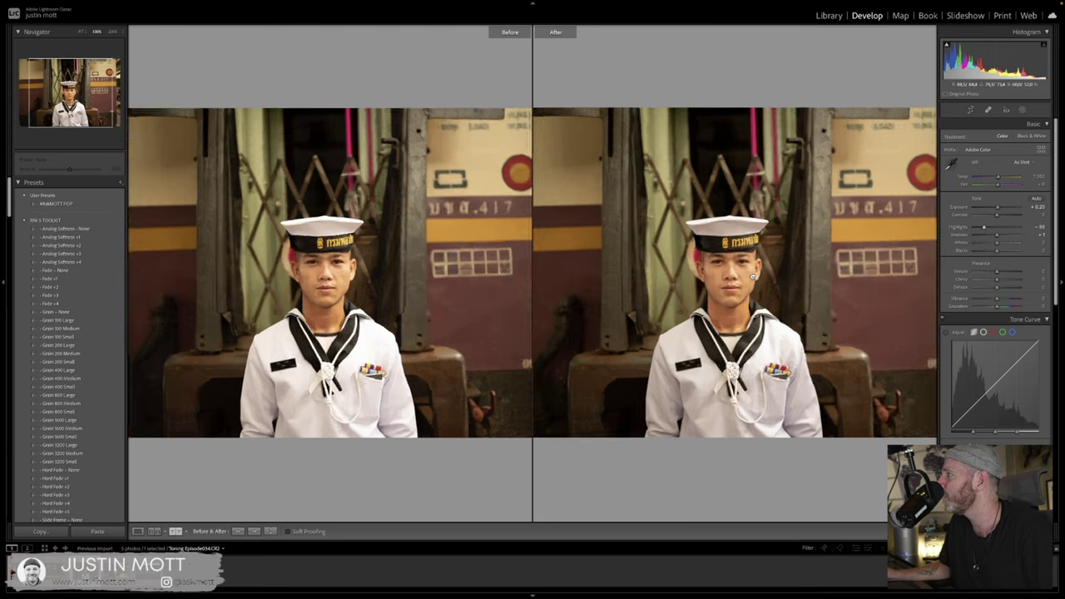
pyautogui.click(753, 277)
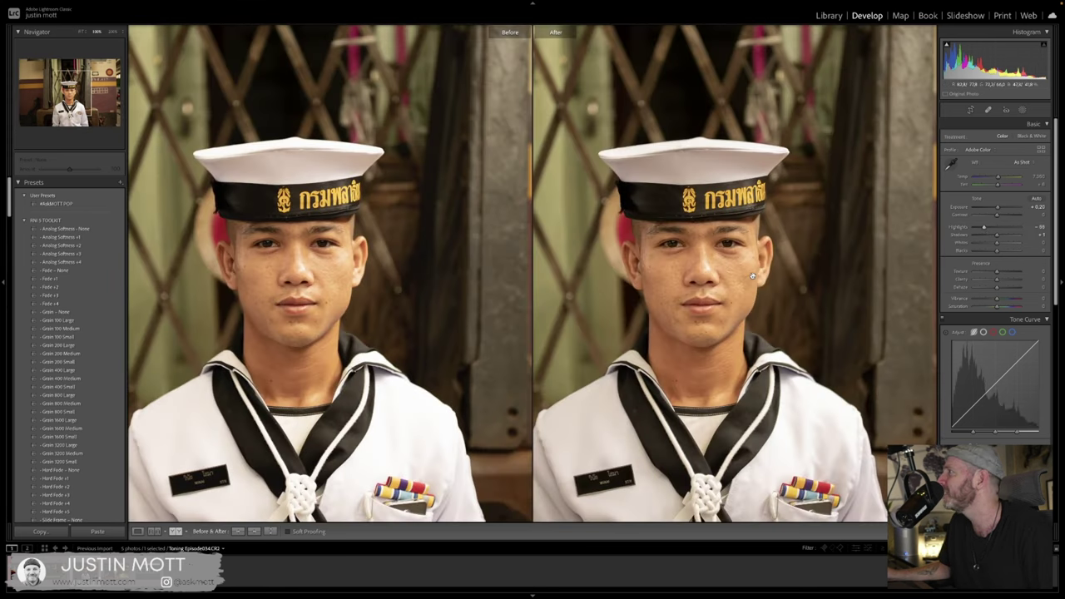
pyautogui.click(753, 277)
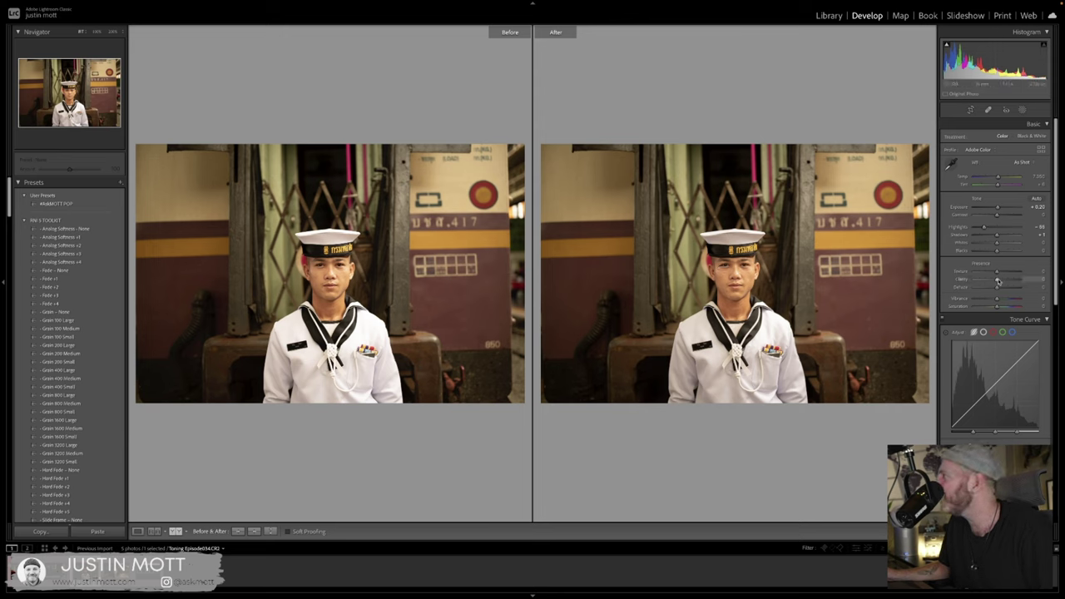
pyautogui.moveTo(998, 282); pyautogui.dragTo(1001, 281)
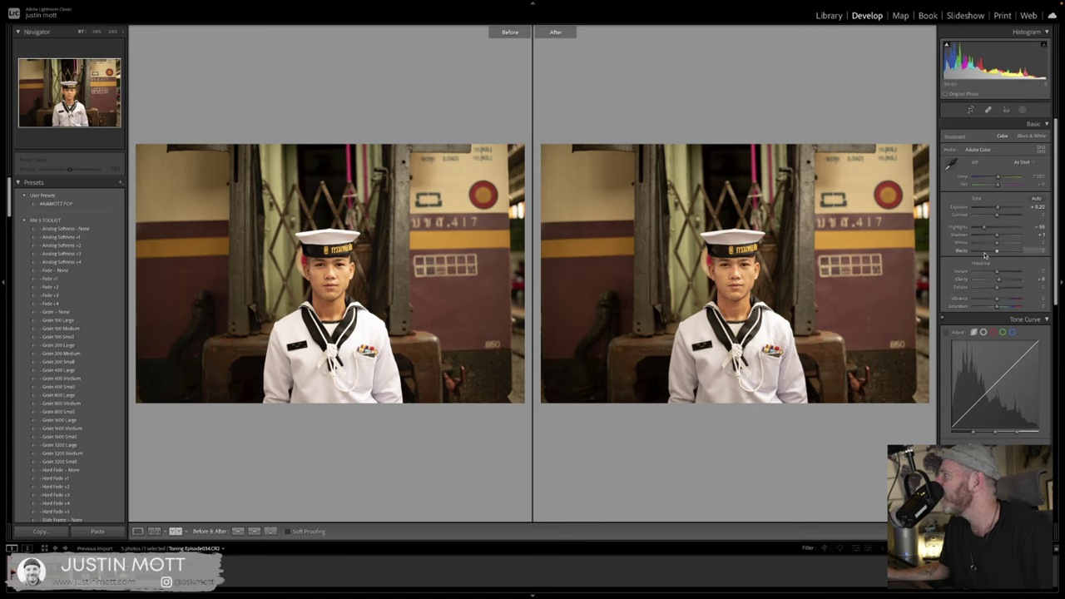
pyautogui.moveTo(990, 252); pyautogui.dragTo(987, 252)
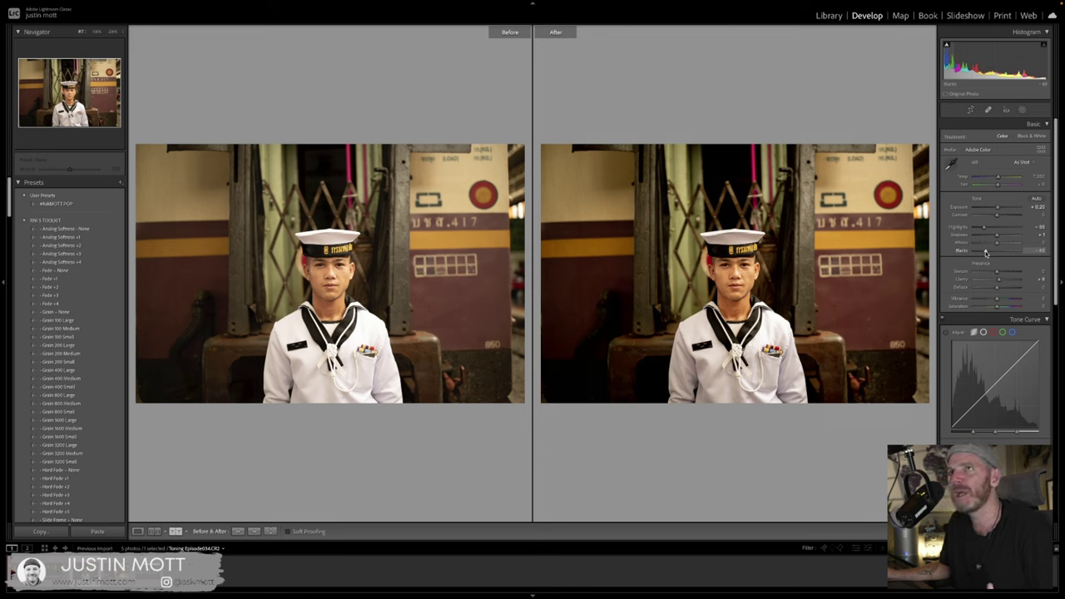
pyautogui.moveTo(985, 230); pyautogui.dragTo(986, 231)
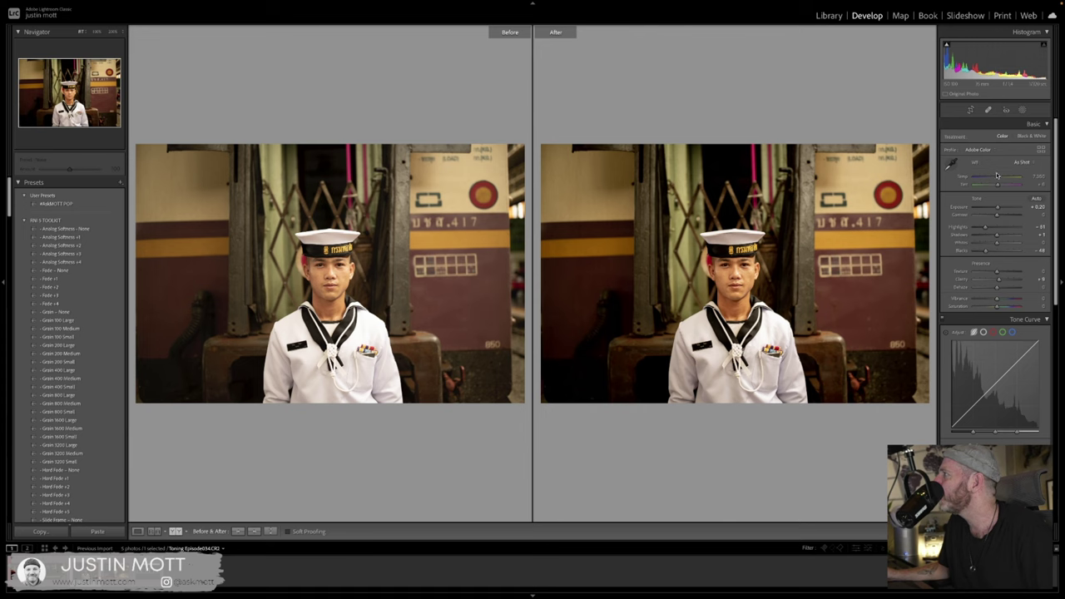
# Step: Cool the close-up's temperature, set saturation -2, crush the blacks, then advance to the full-length shot
pyautogui.moveTo(999, 178); pyautogui.dragTo(987, 187)
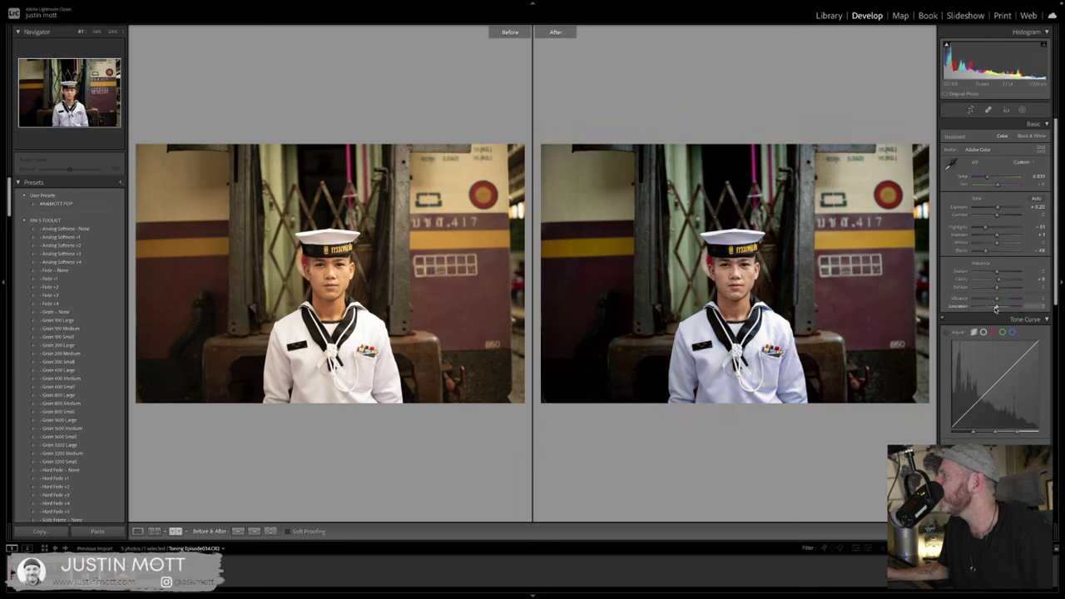
pyautogui.moveTo(996, 308); pyautogui.dragTo(995, 309)
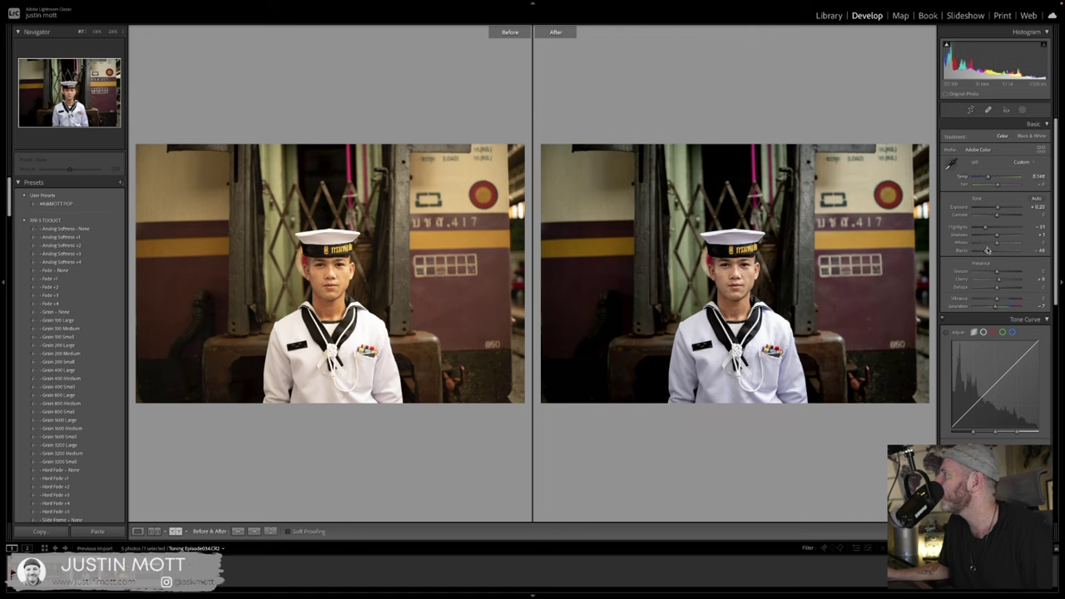
pyautogui.moveTo(988, 250); pyautogui.dragTo(980, 252)
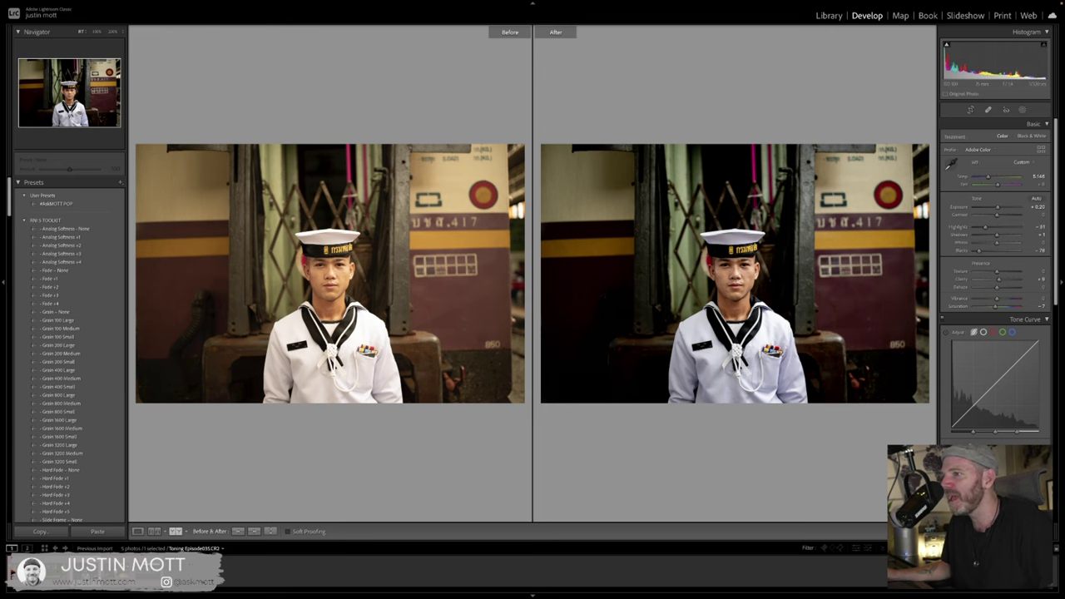
pyautogui.press('Right')
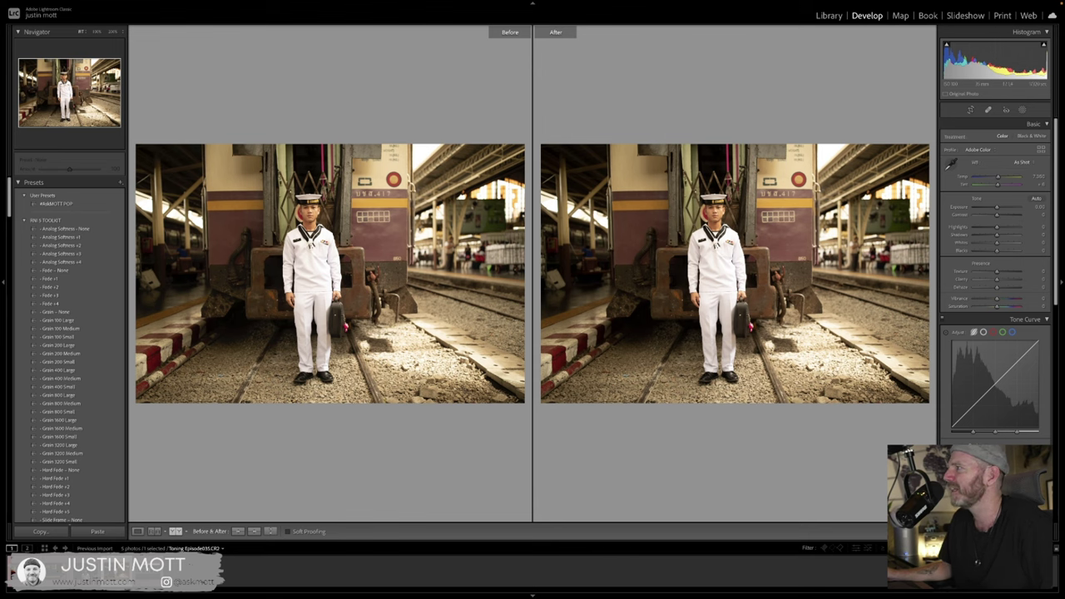
# Step: Paste the close-up's settings onto the full-length sailor, then raise exposure, clarity +12, highlights -60
pyautogui.click(137, 531)
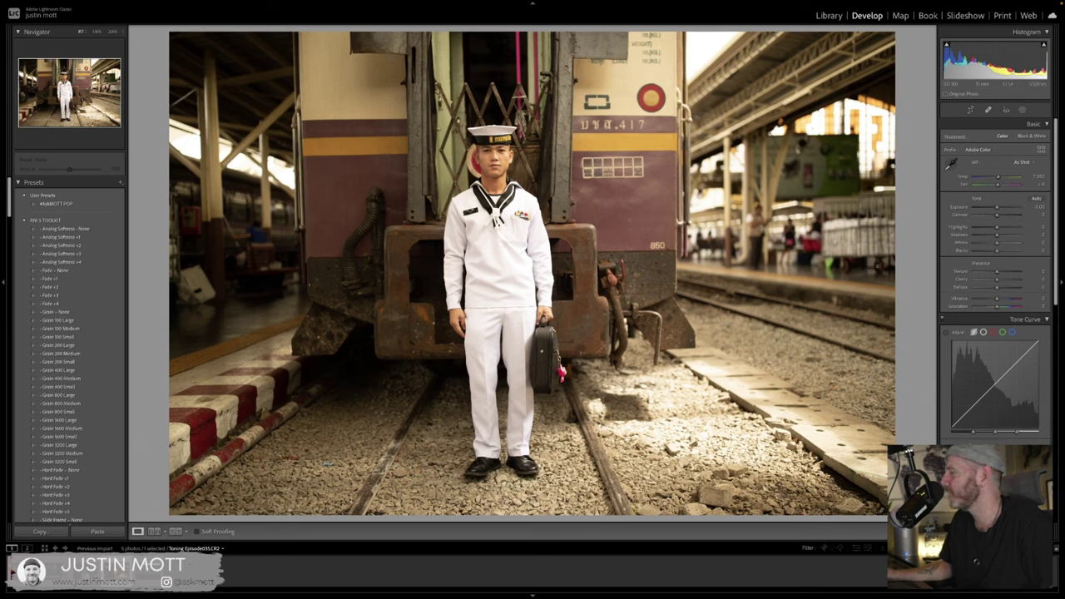
pyautogui.hotkey('ctrl', 'v')
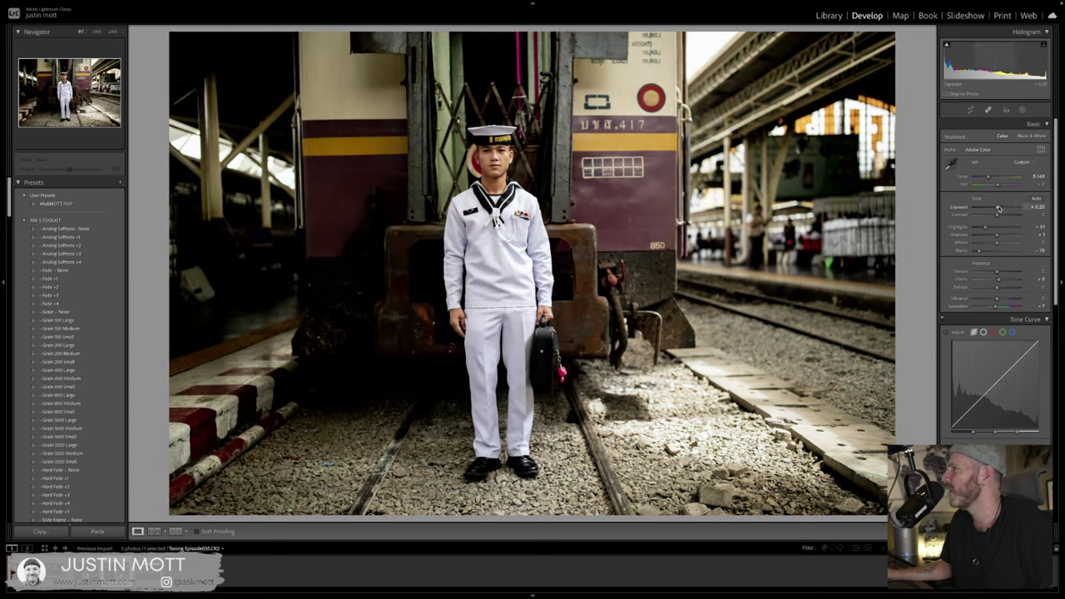
pyautogui.moveTo(999, 208); pyautogui.dragTo(1001, 208)
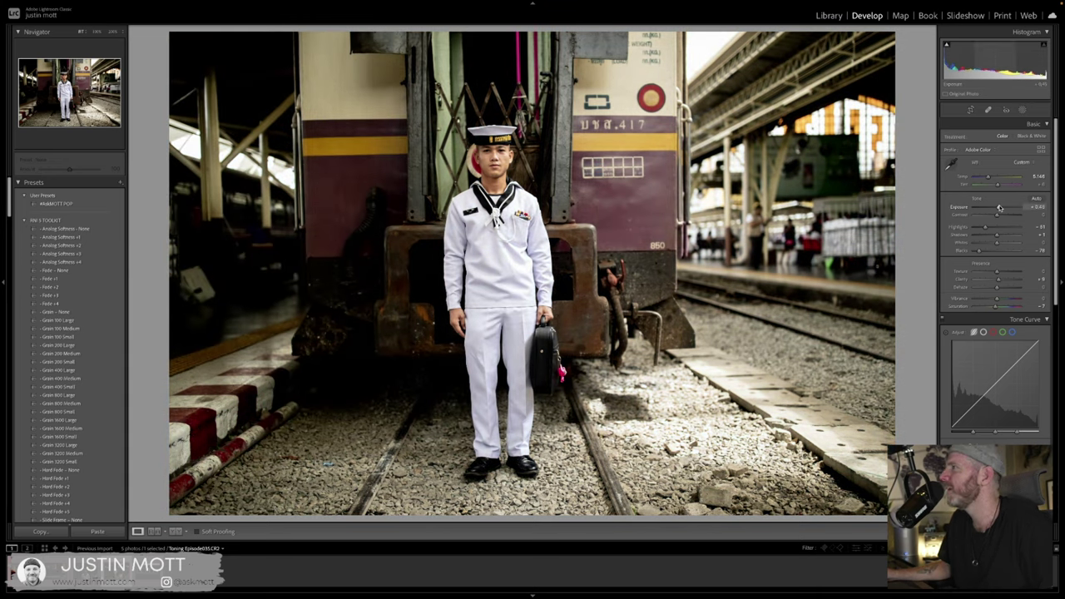
pyautogui.moveTo(1000, 280)
pyautogui.mouseDown()
pyautogui.moveTo(1023, 279)
pyautogui.moveTo(1000, 282)
pyautogui.mouseUp()
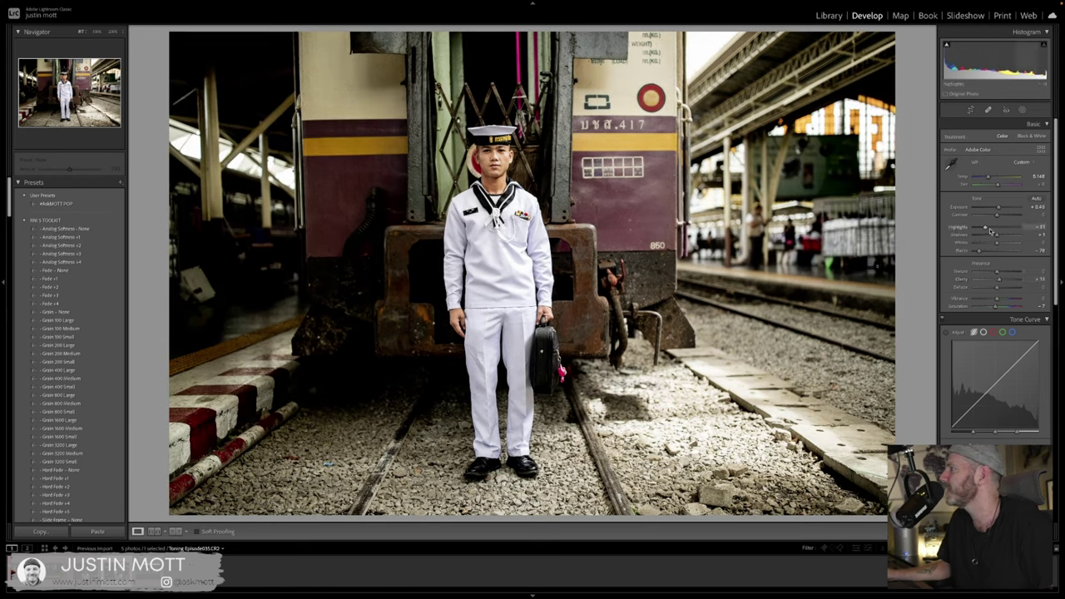
pyautogui.moveTo(987, 229); pyautogui.dragTo(983, 229)
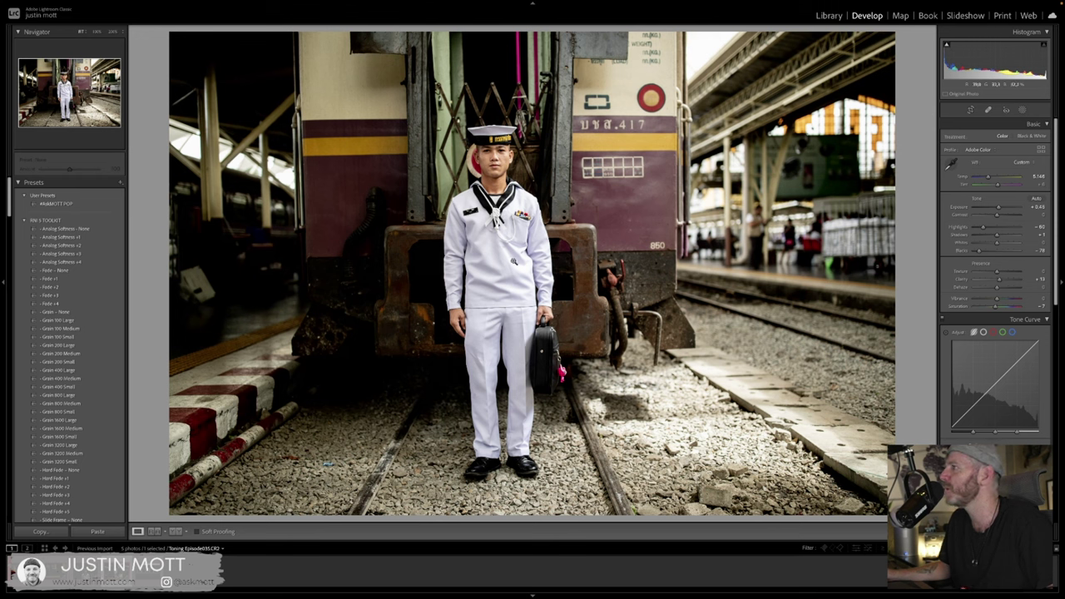
pyautogui.press('Right')
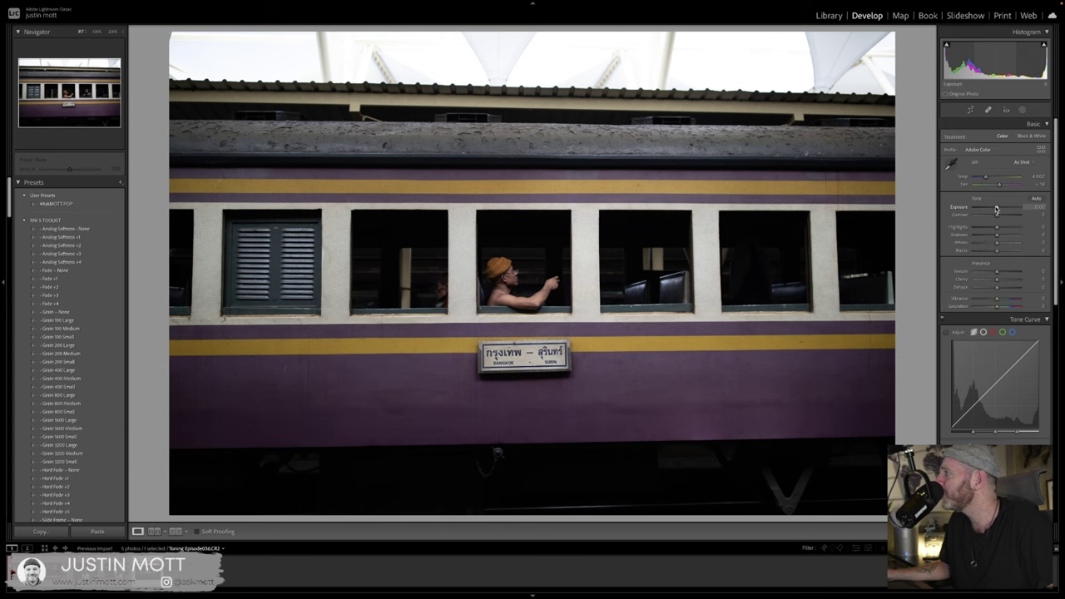
# Step: Raise the train carriage photo's exposure to +0.25
pyautogui.moveTo(996, 209); pyautogui.dragTo(997, 309)
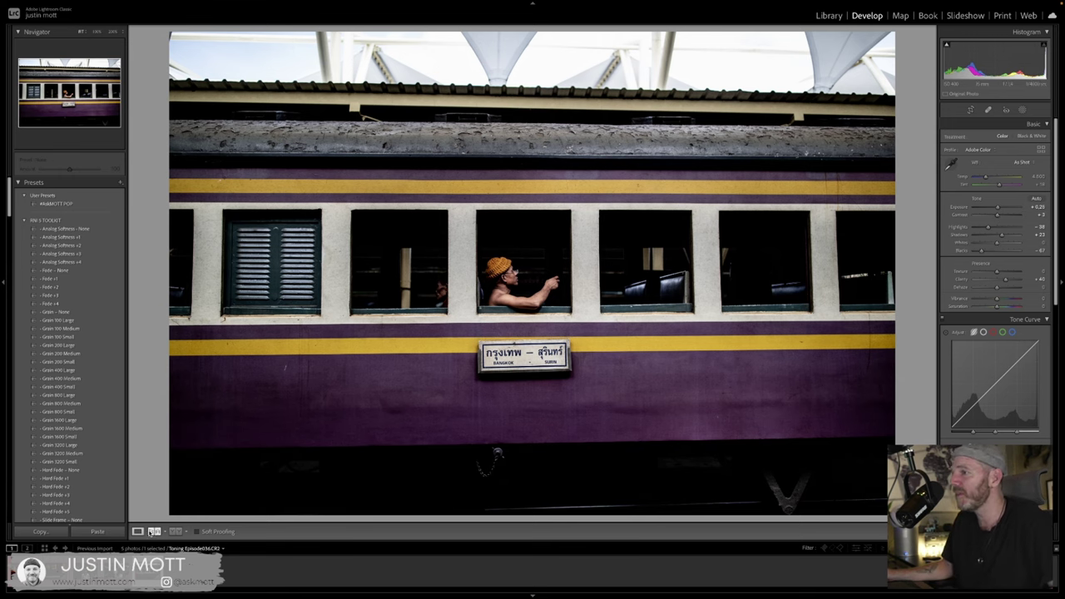
pyautogui.click(173, 531)
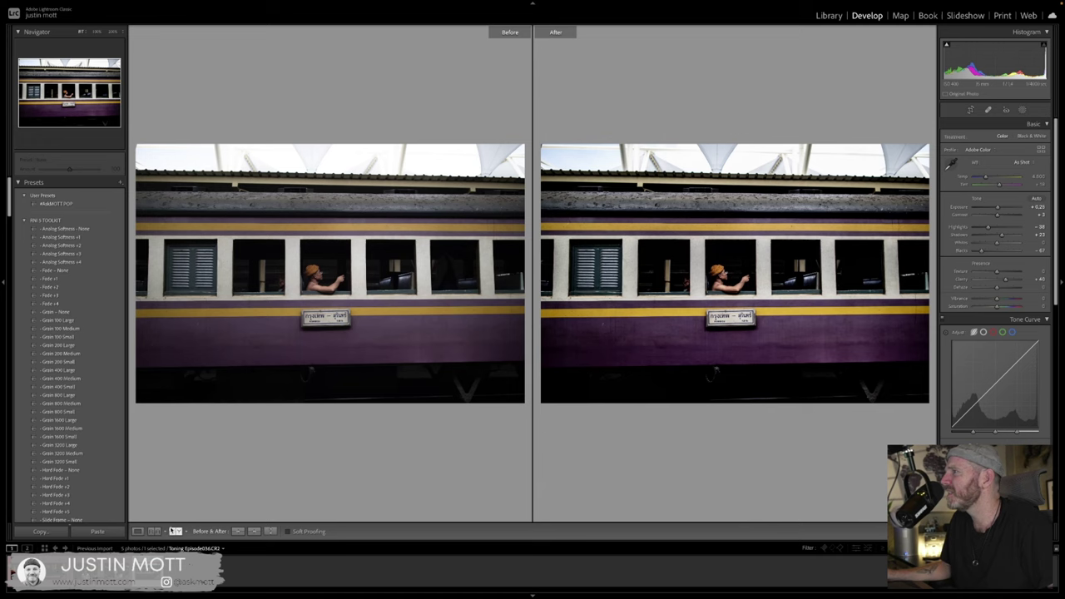